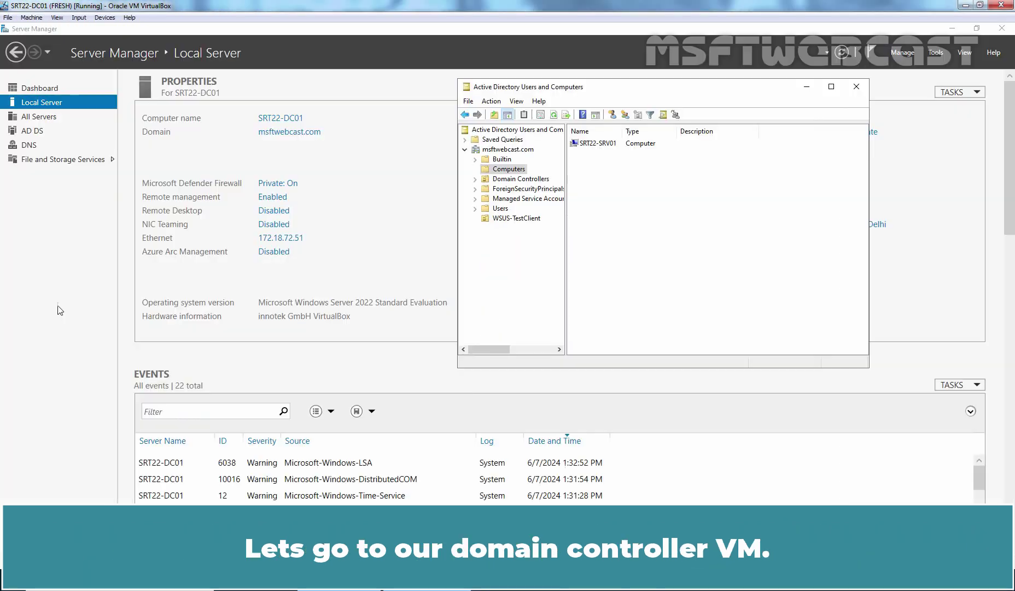
- Launch Group Policy Management from Server Manager's Tools menu
click(517, 279)
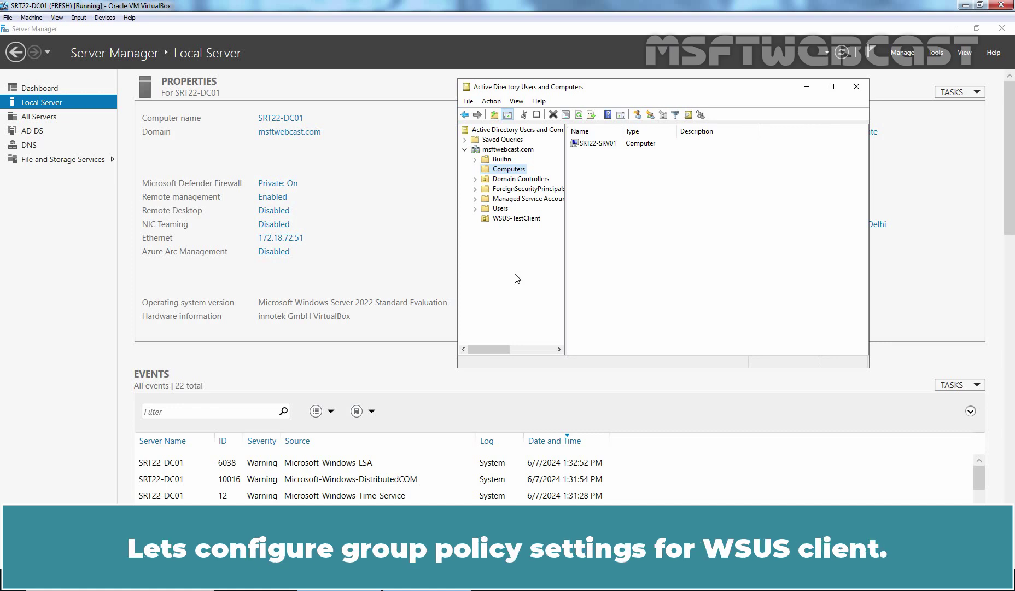
click(376, 233)
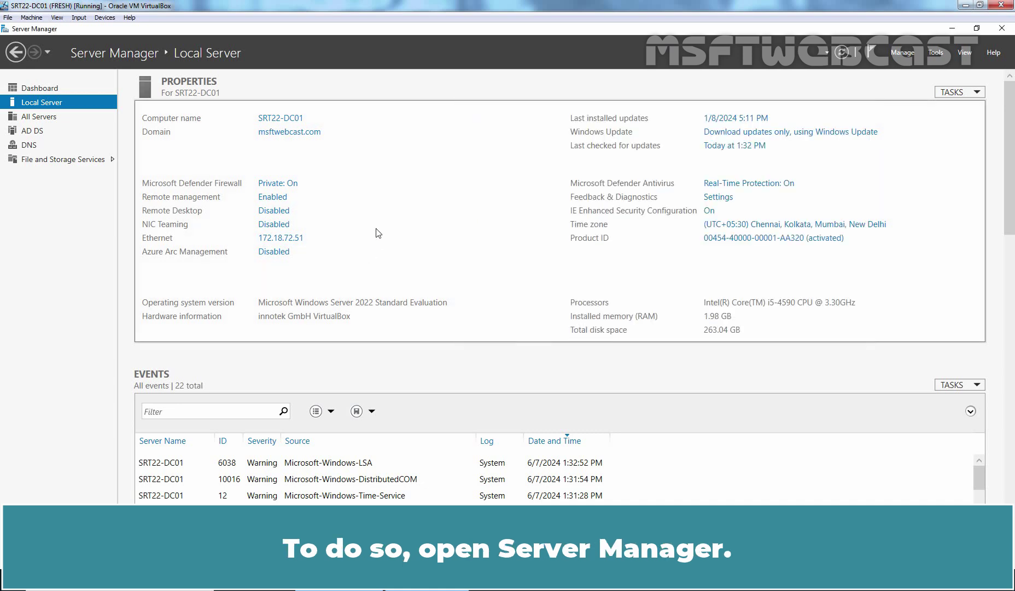
click(936, 53)
click(891, 214)
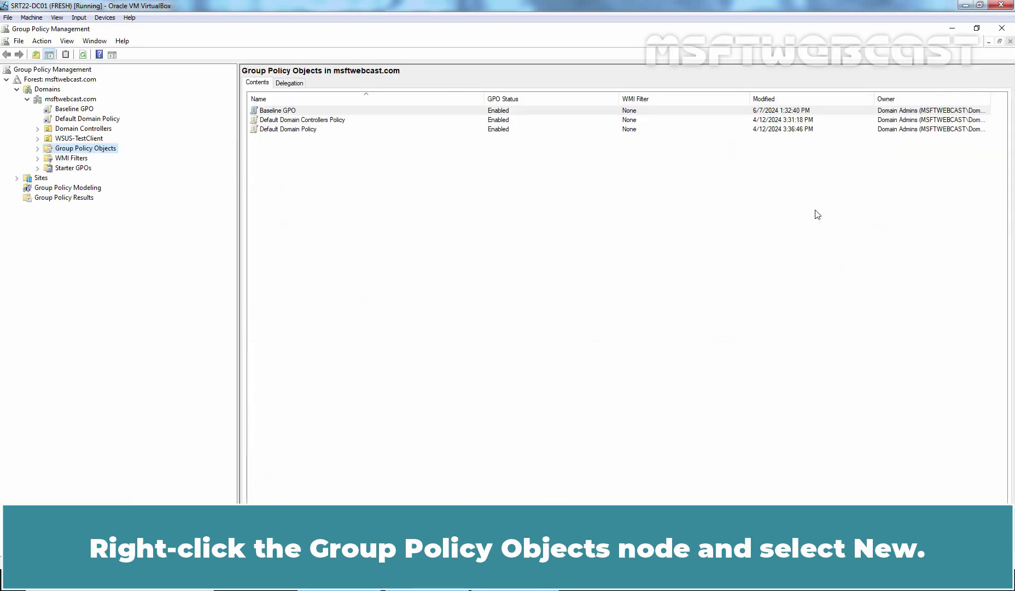
- Create a new GPO named 'C_WSUS Client Settings' under Group Policy Objects
double_click(95, 152)
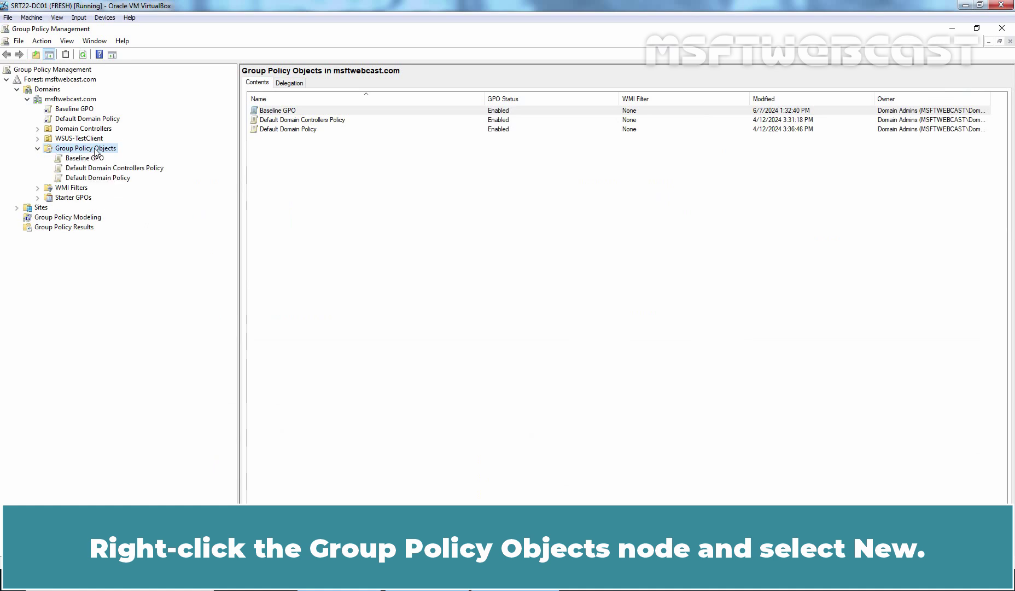
right_click(112, 148)
click(123, 155)
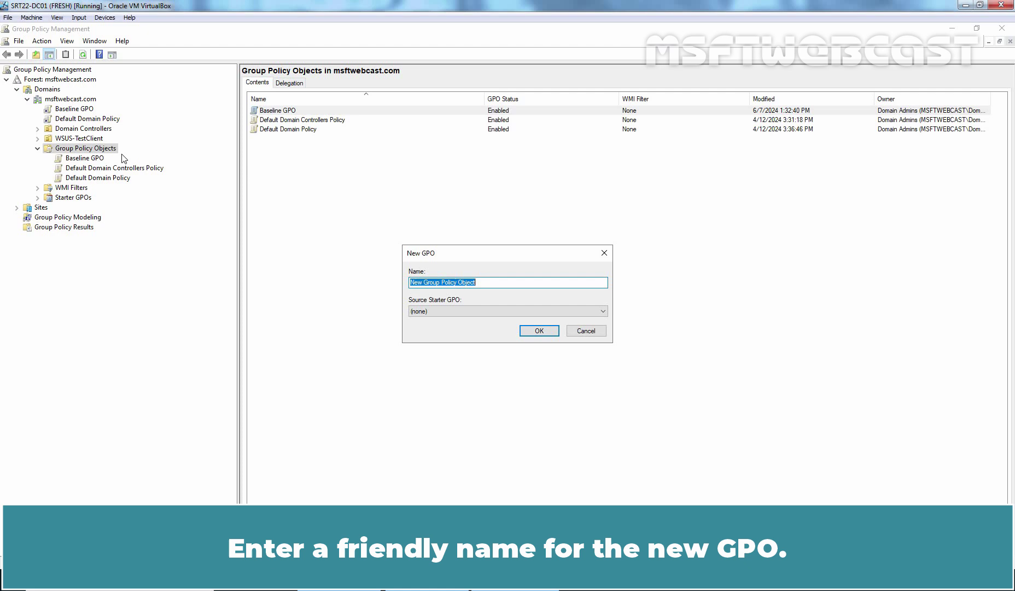
text(C_W)
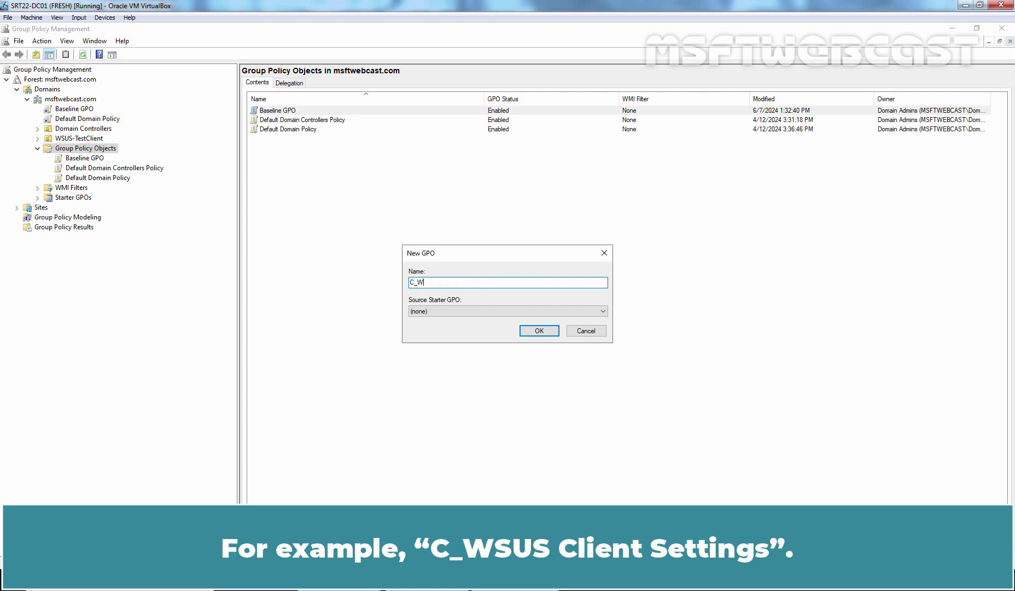
text(SUS Client Settings)
click(538, 331)
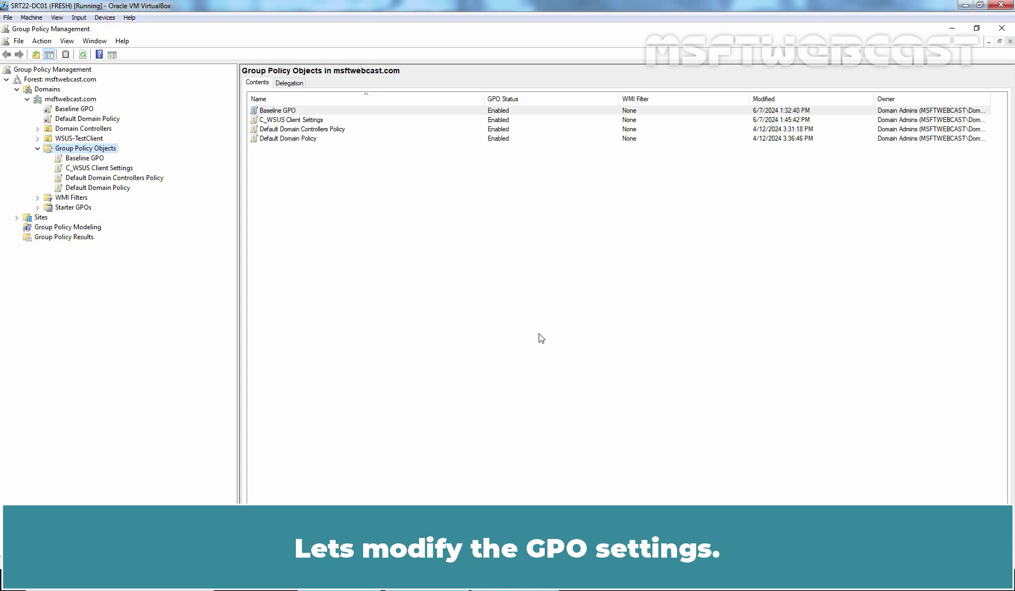
- Open C_WSUS Client Settings in a maximized Group Policy Management Editor with a wider tree pane
right_click(92, 169)
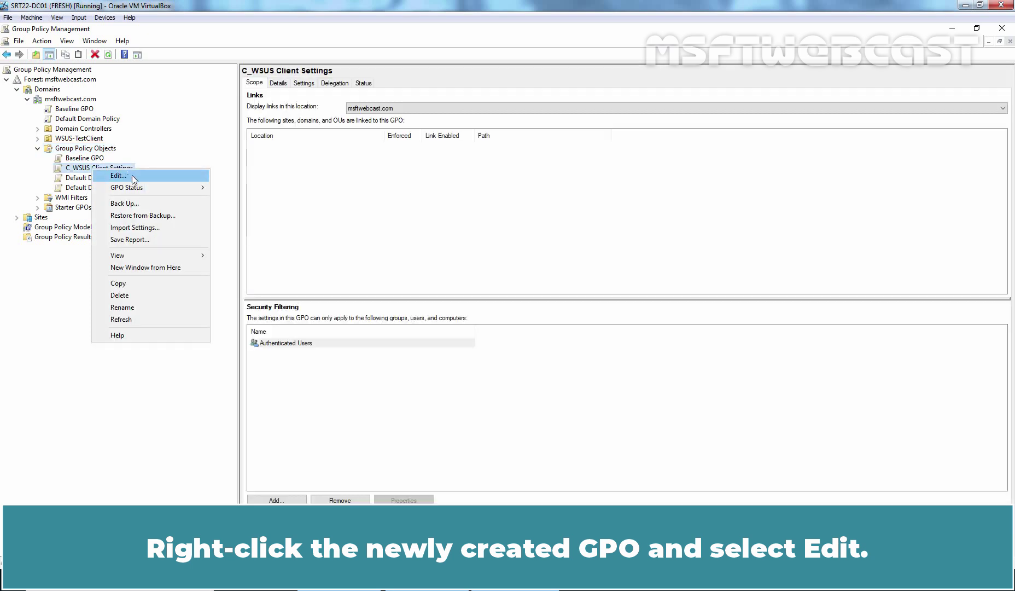
click(137, 176)
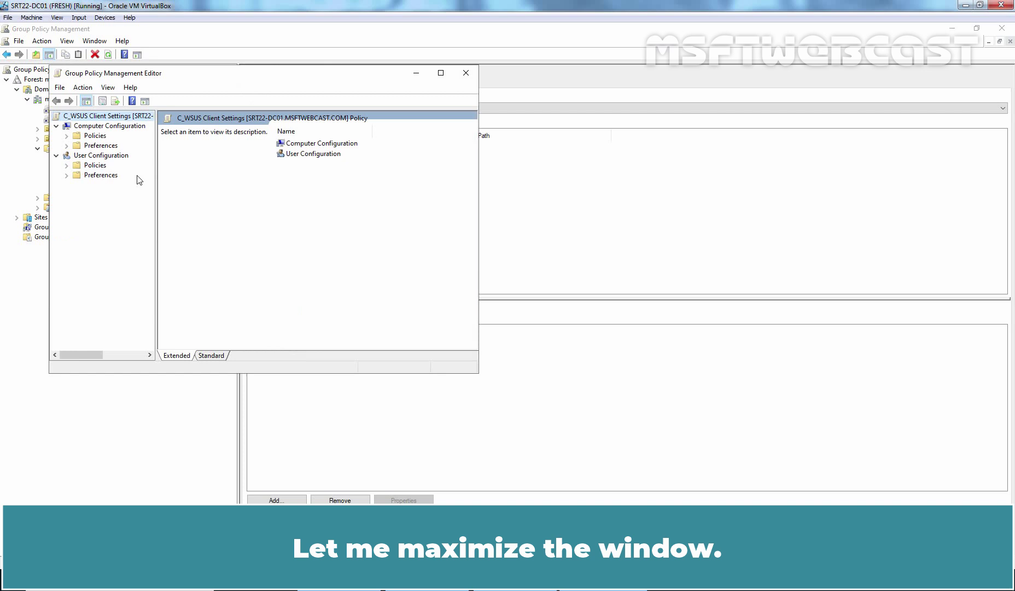
click(441, 73)
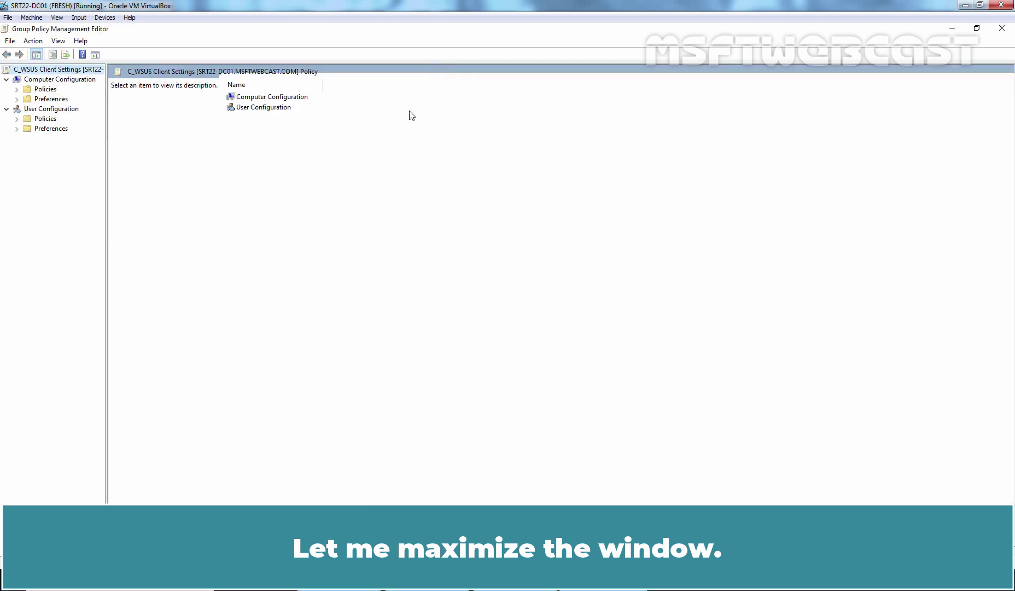
drag(106, 207, 198, 207)
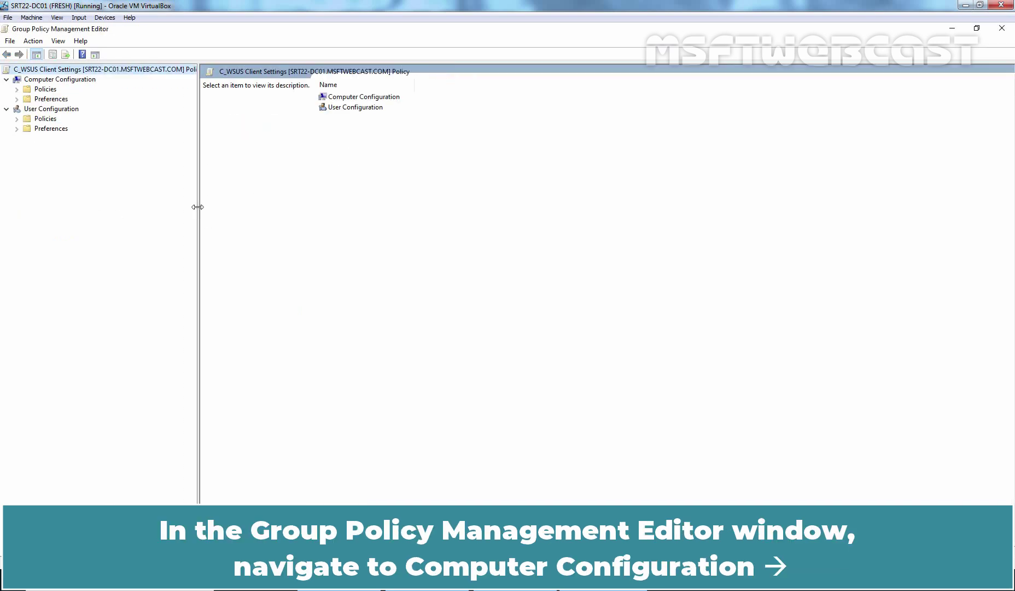
- Navigate to Computer Configuration > Policies > Administrative Templates > Windows Components > Windows Update
click(54, 80)
double_click(49, 90)
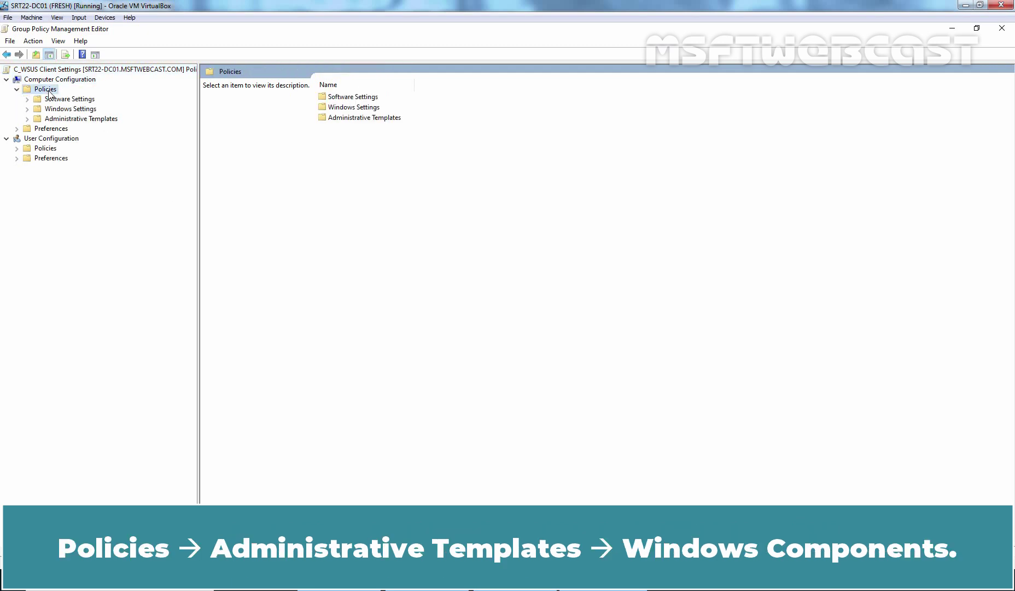
click(78, 120)
double_click(77, 120)
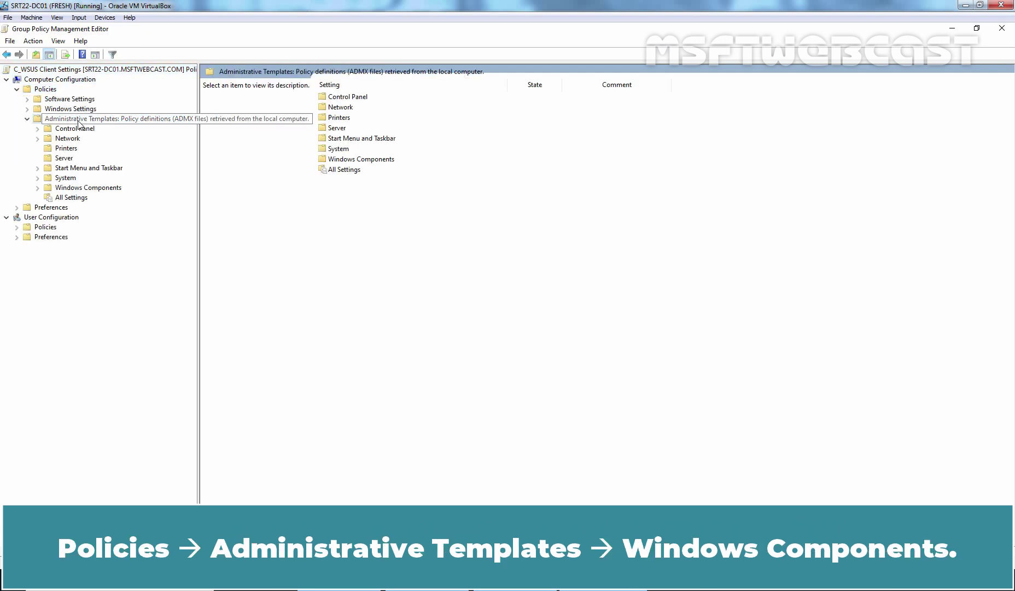
double_click(86, 189)
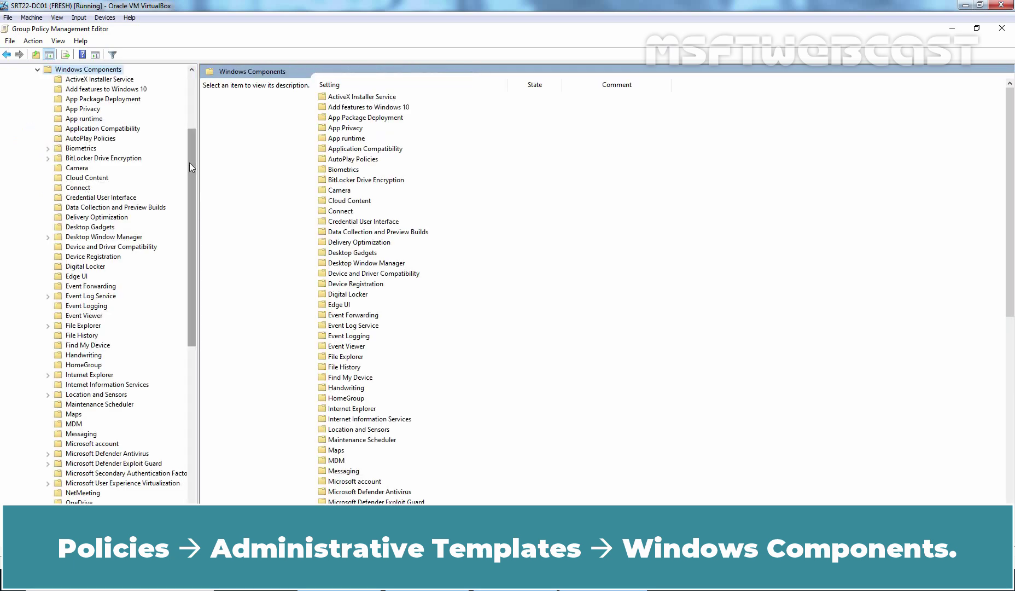
drag(190, 162, 180, 363)
click(86, 473)
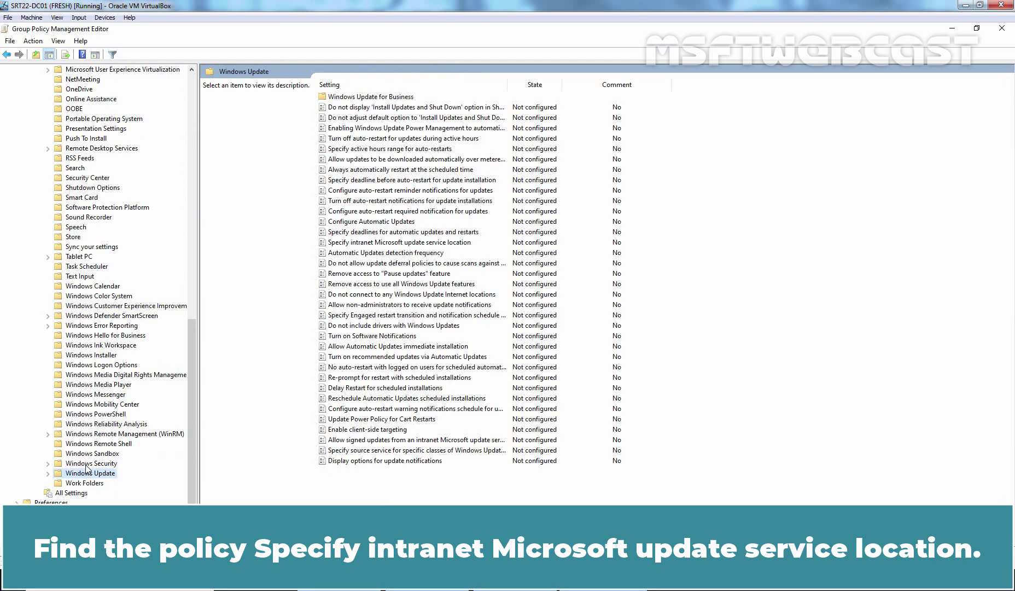
- Open the 'Specify intranet Microsoft update service location' policy for editing
click(386, 243)
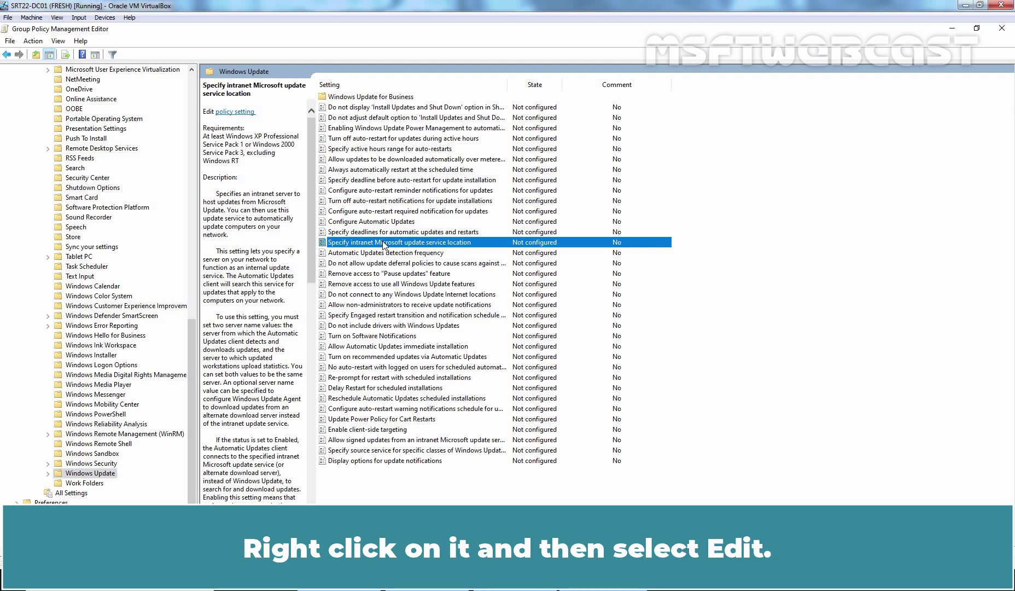
right_click(383, 244)
click(414, 251)
click(431, 109)
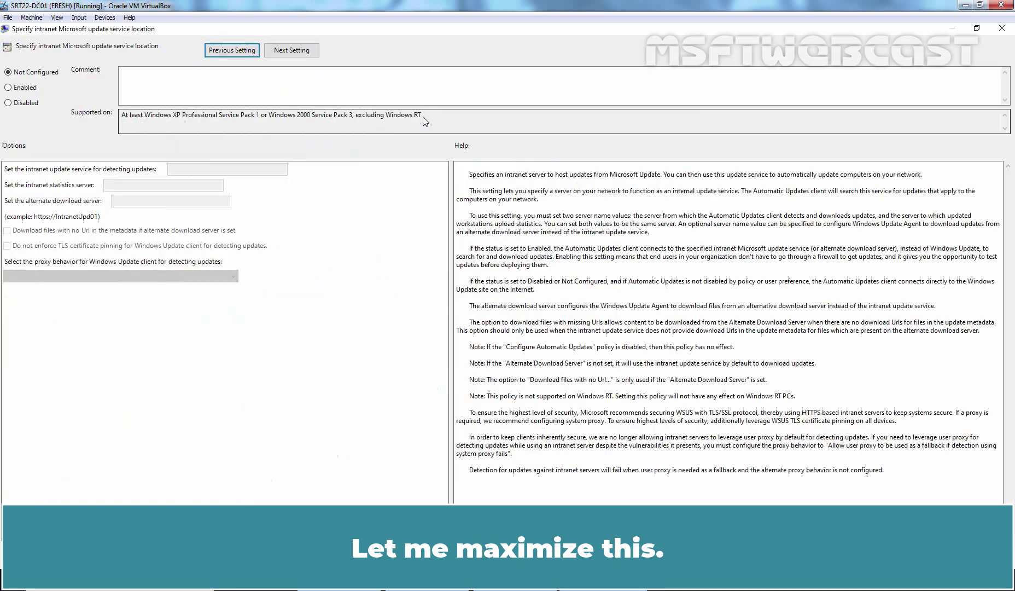
click(25, 88)
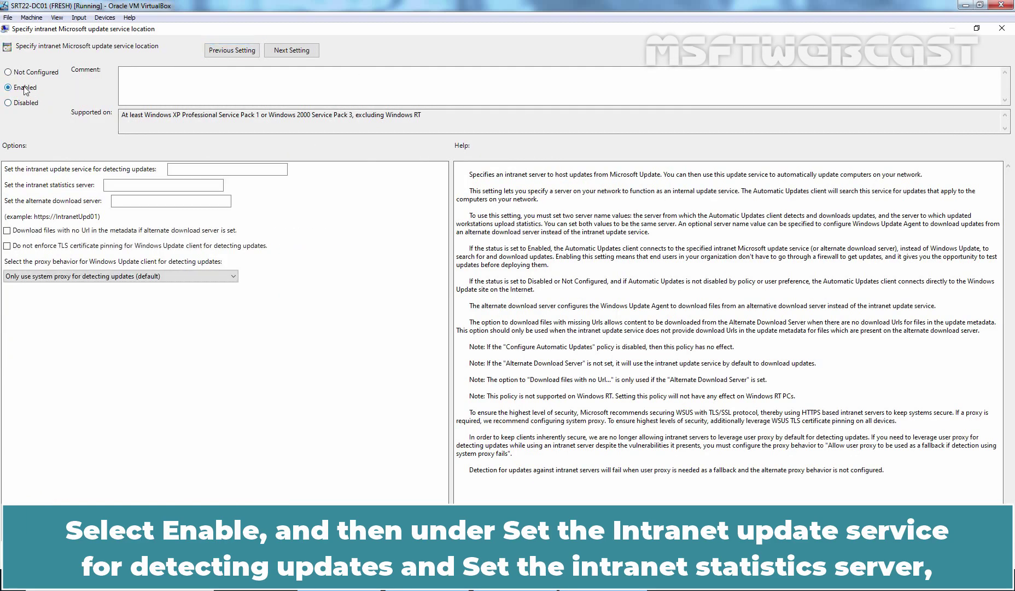
click(190, 169)
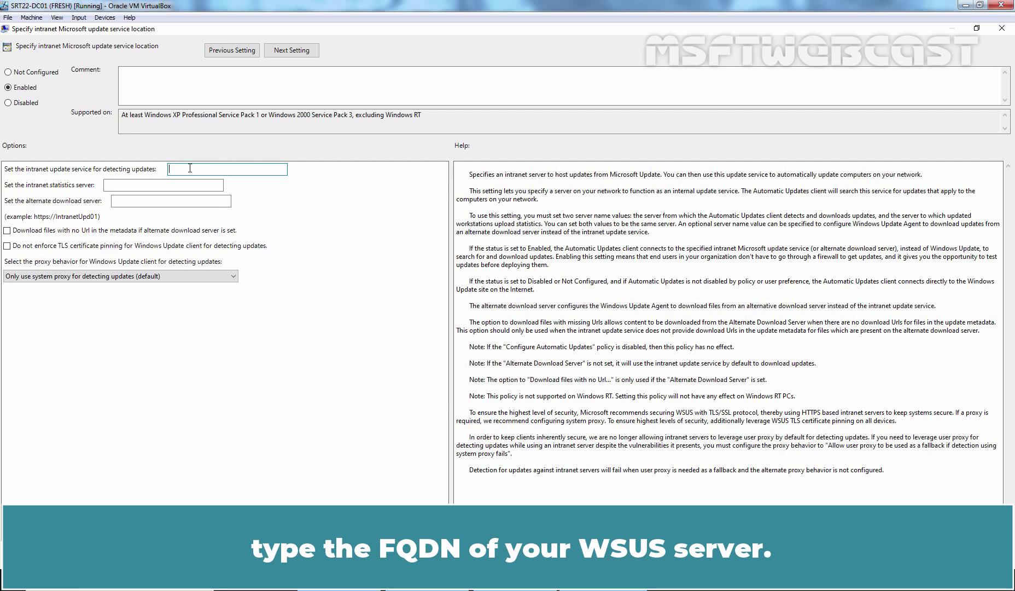
text(htt)
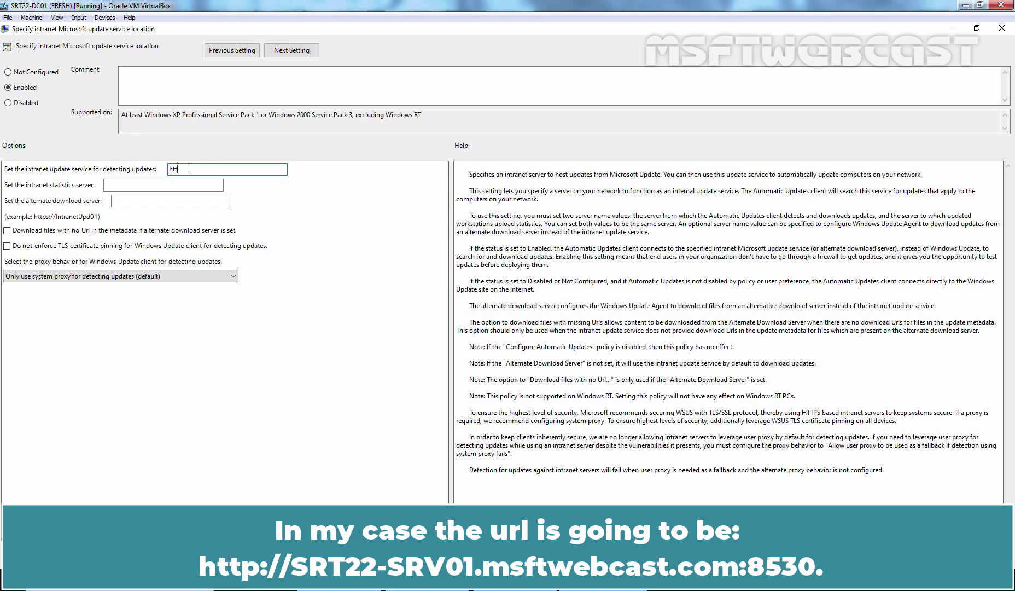
text(p://srt22-srv01.msftwebcast.com:8530)
key(ctrl+a)
key(ctrl+c)
key(Tab)
key(ctrl+v)
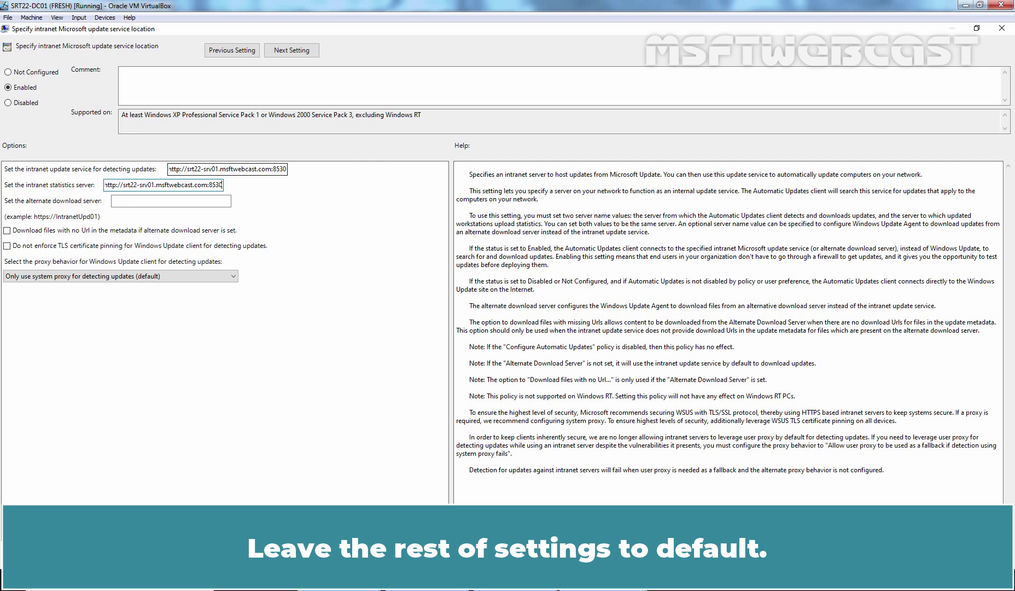
click(232, 49)
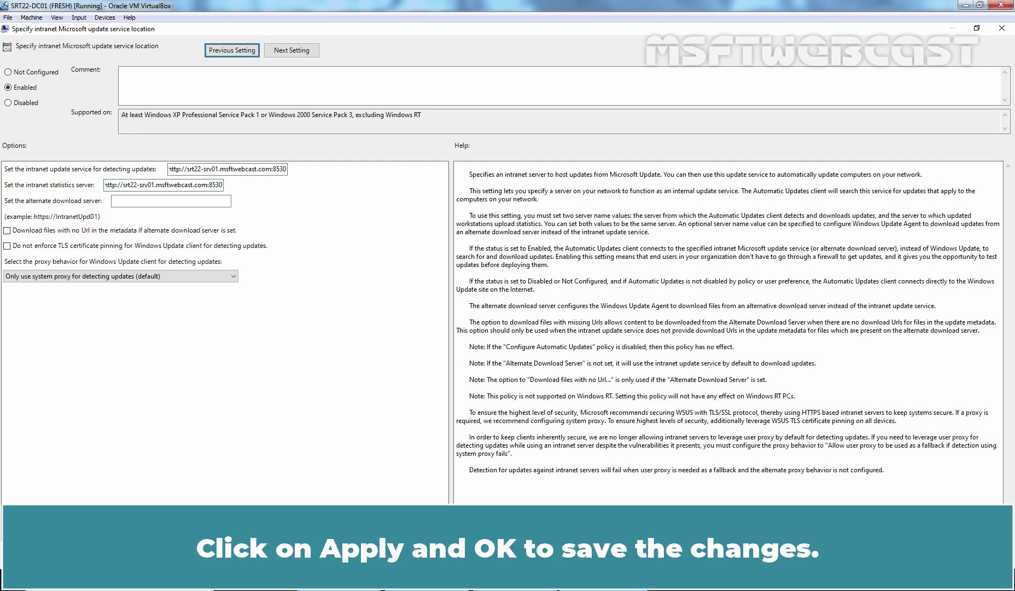
key(Return)
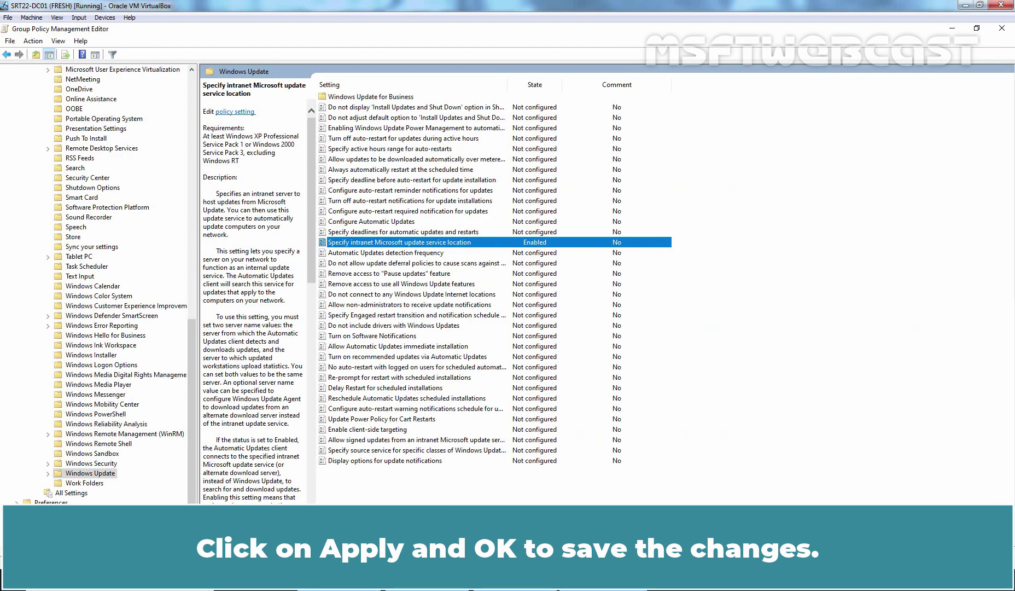
- Enable Configure Automatic Updates: 3 - Auto download and notify, every day, at 03:00
click(398, 221)
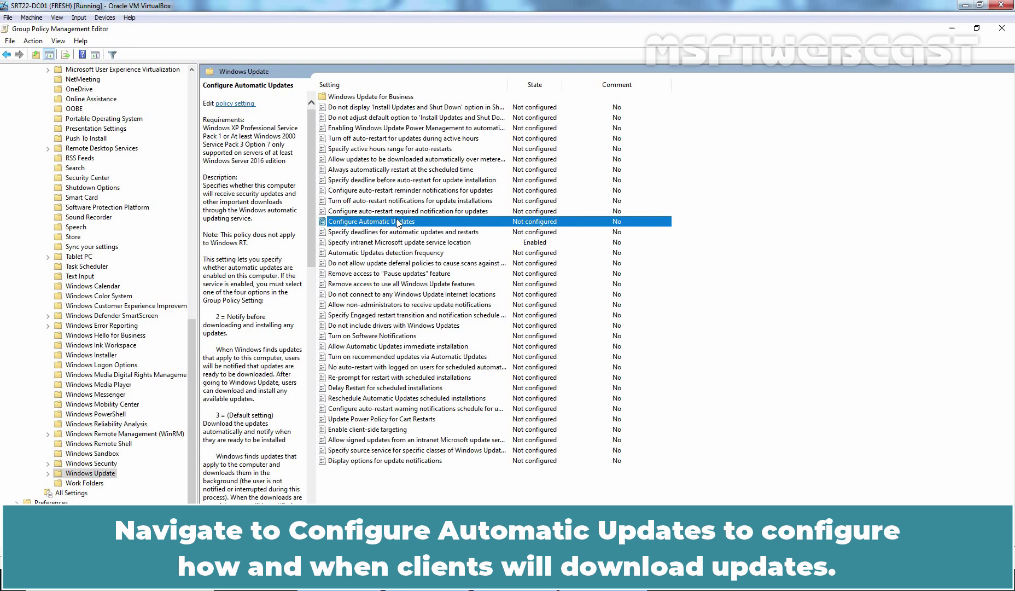
right_click(398, 221)
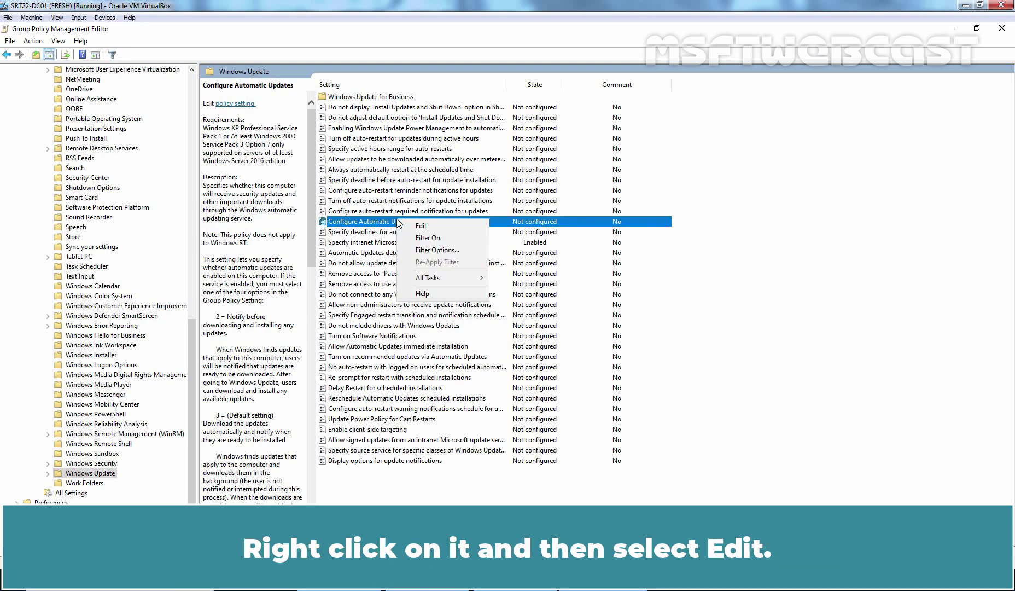
click(421, 227)
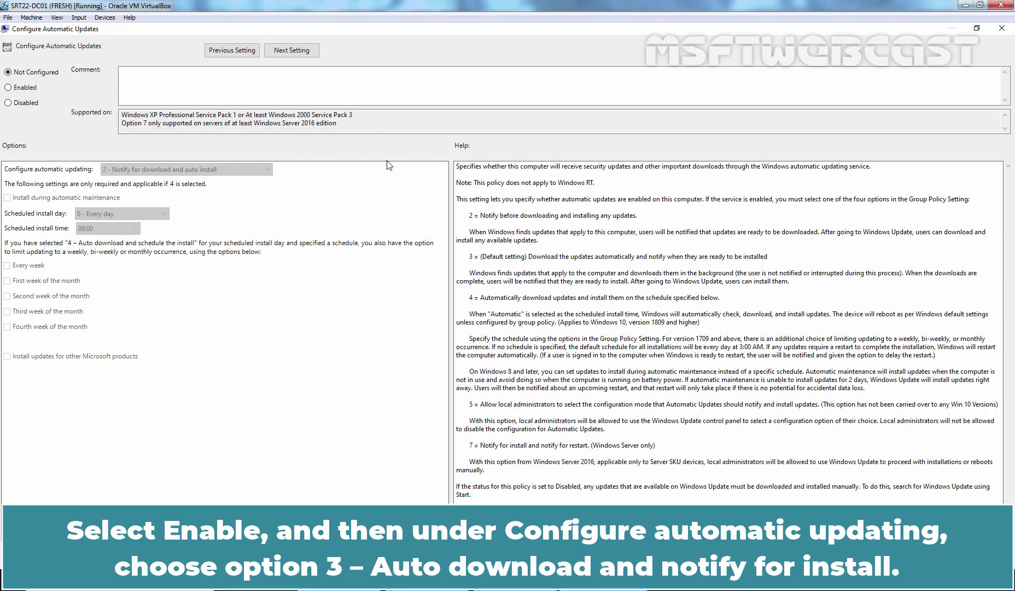
click(33, 88)
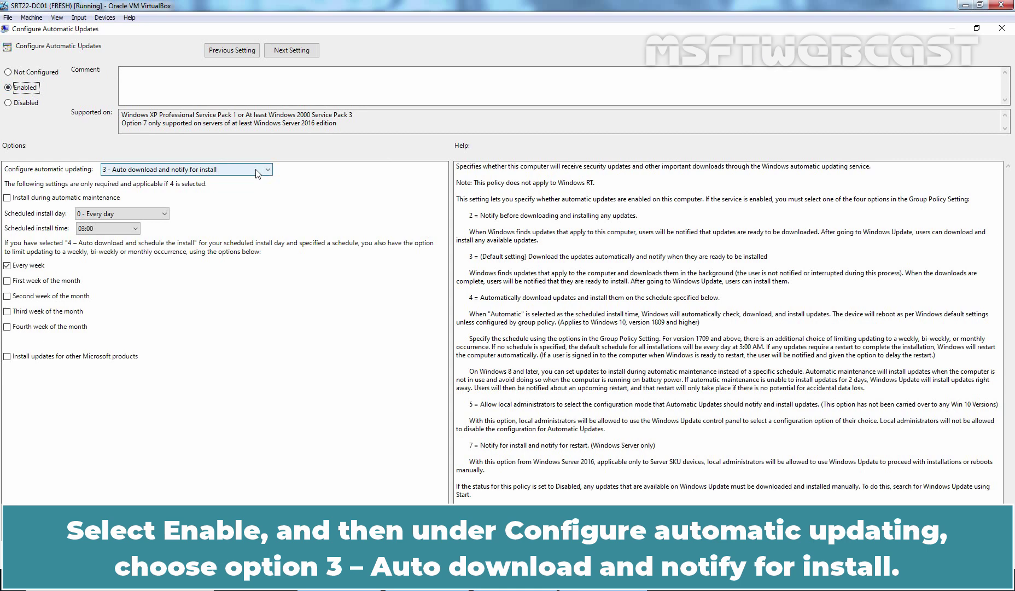
click(257, 173)
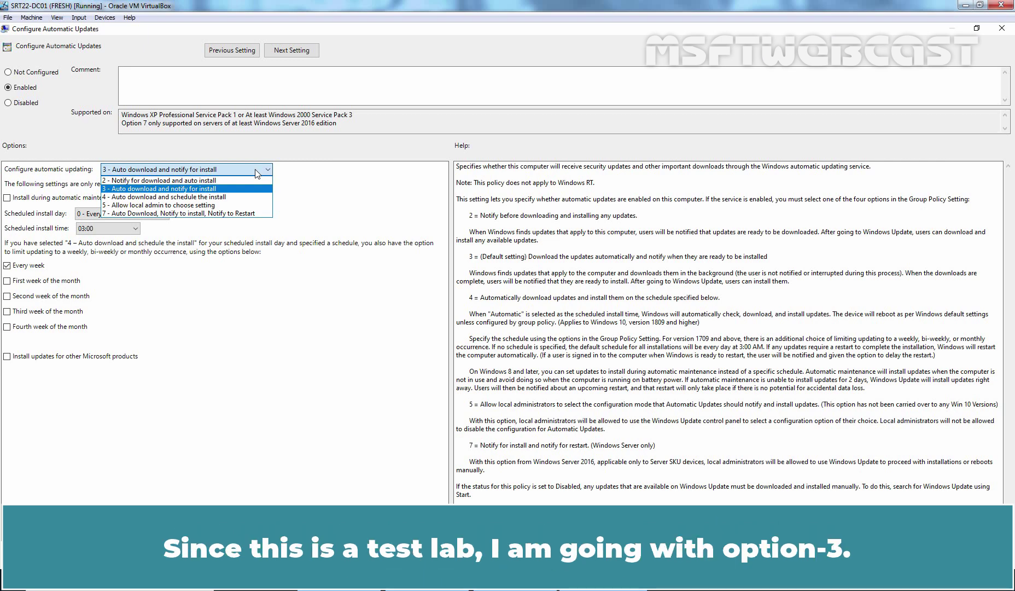
click(223, 189)
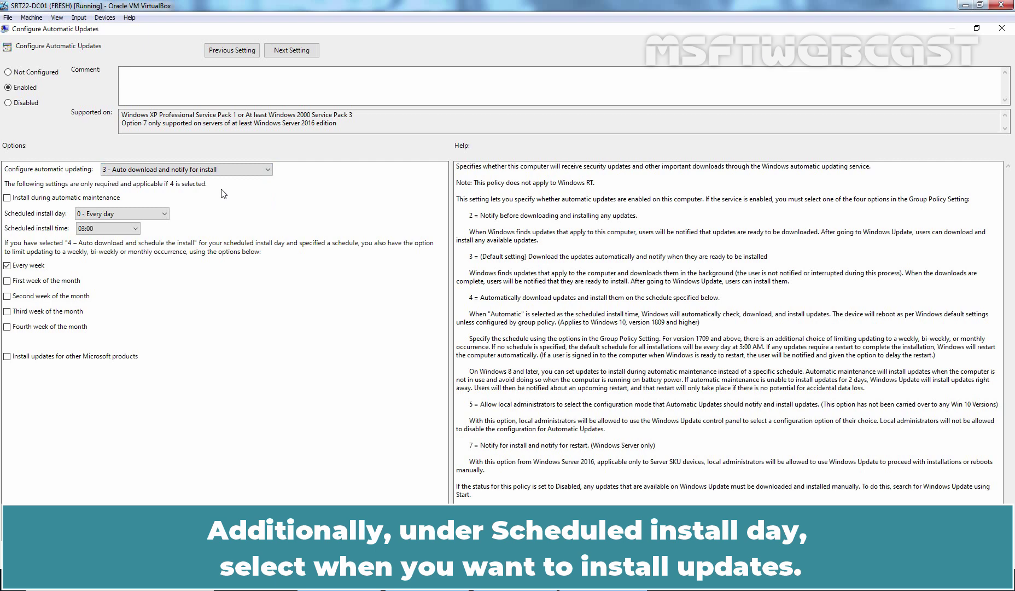
click(162, 216)
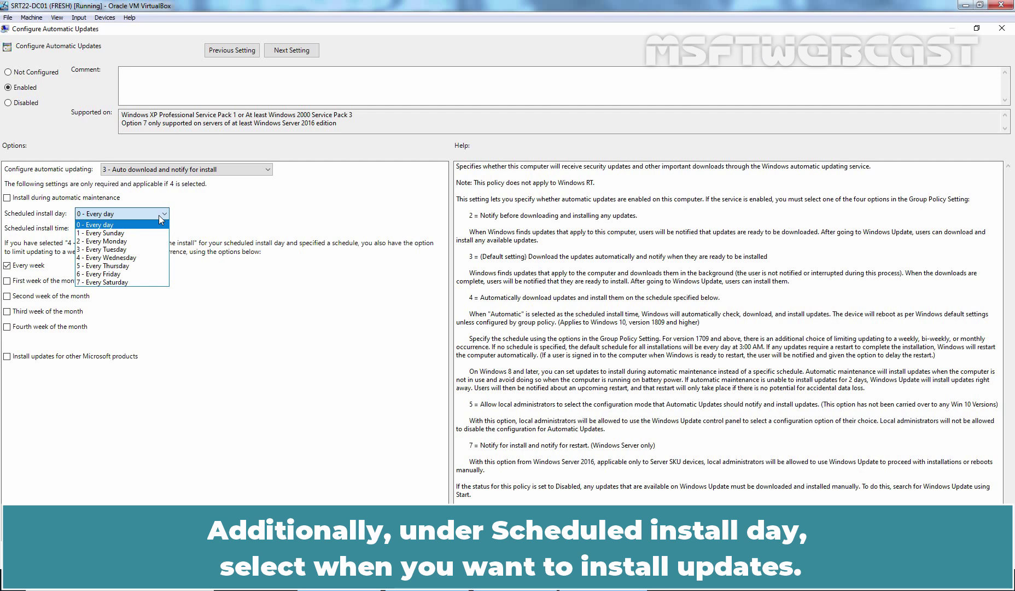
click(159, 215)
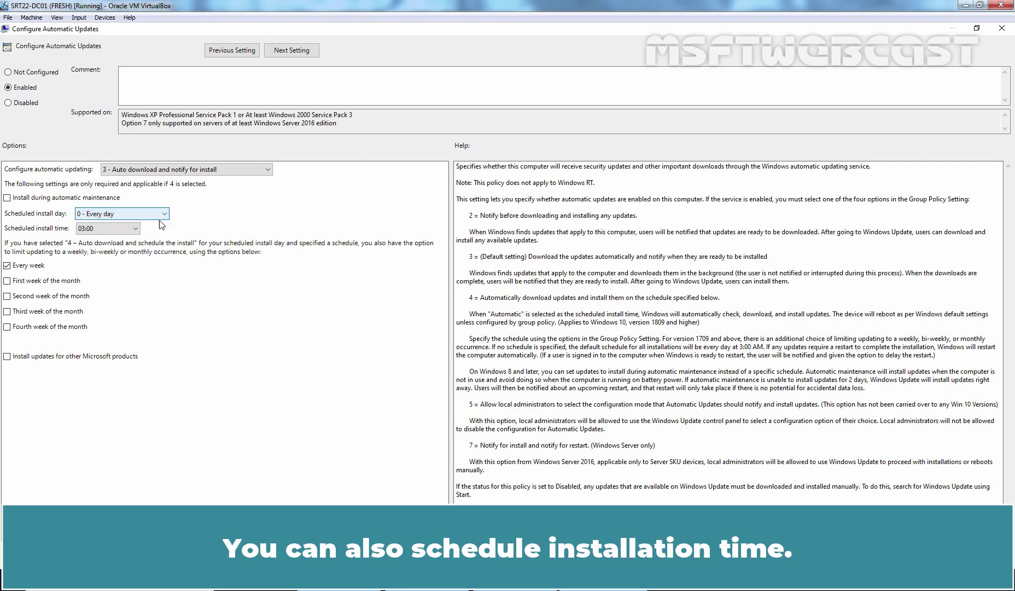
click(125, 230)
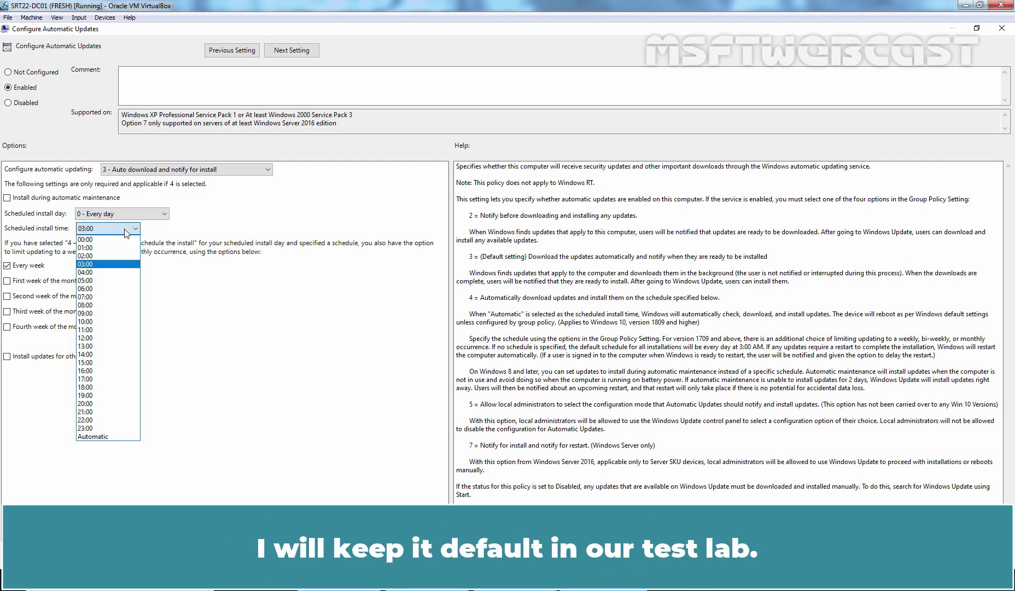
click(224, 231)
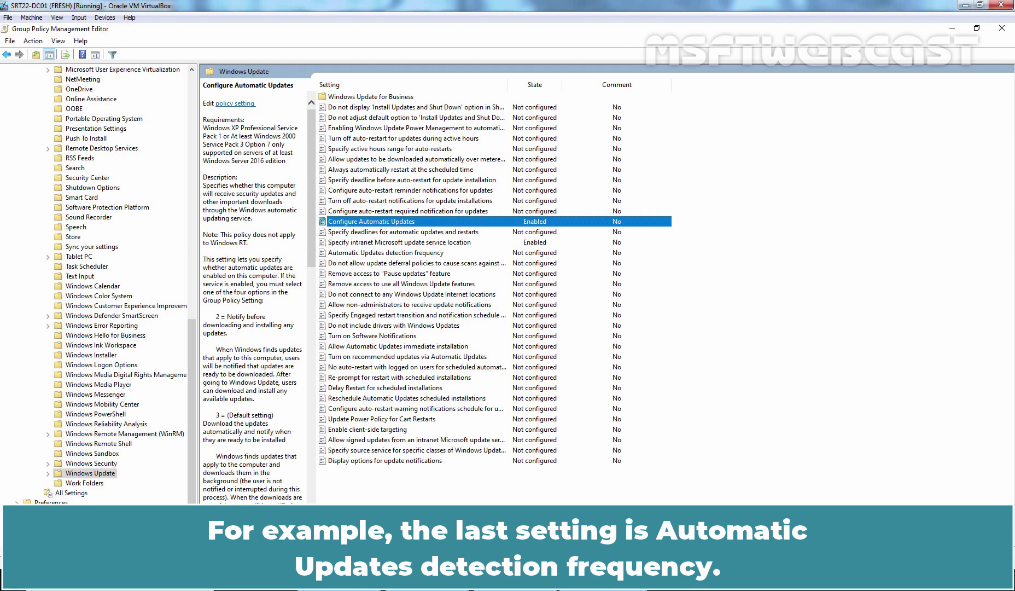
- Enable Automatic Updates detection frequency, replacing the 22-hour interval with 1 hour
right_click(414, 255)
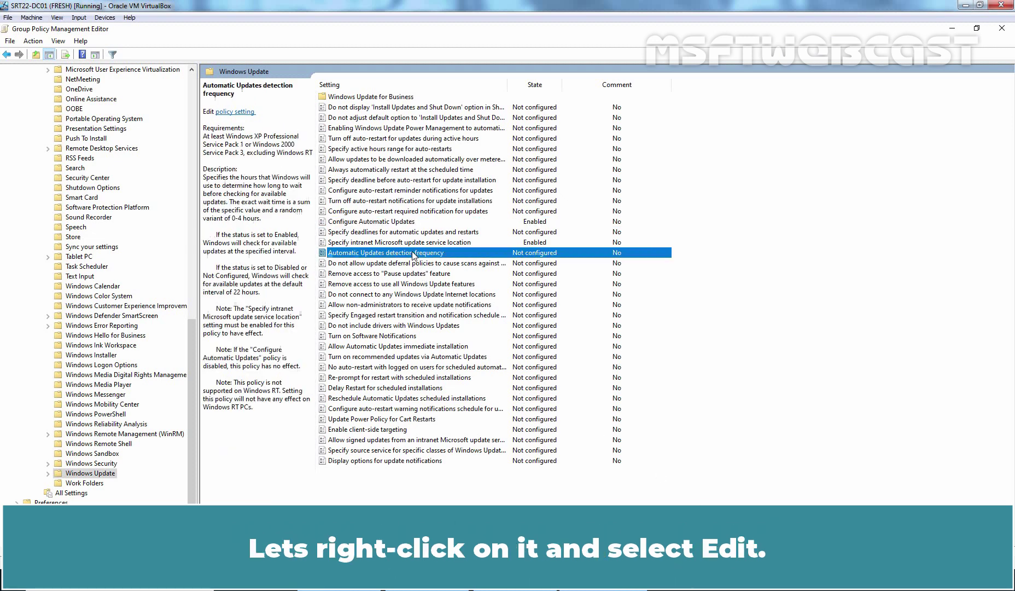
click(436, 261)
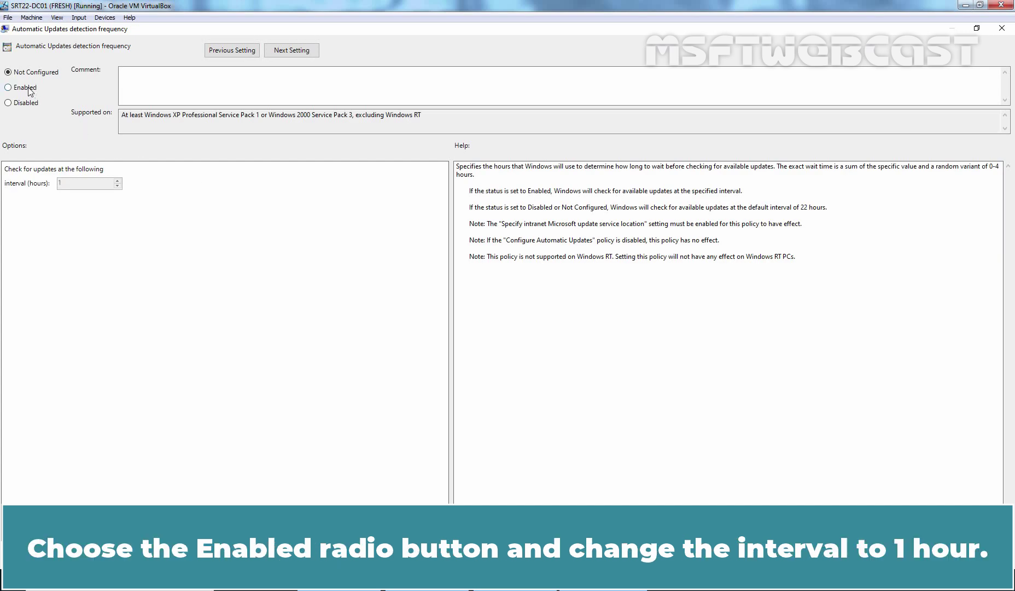
click(28, 88)
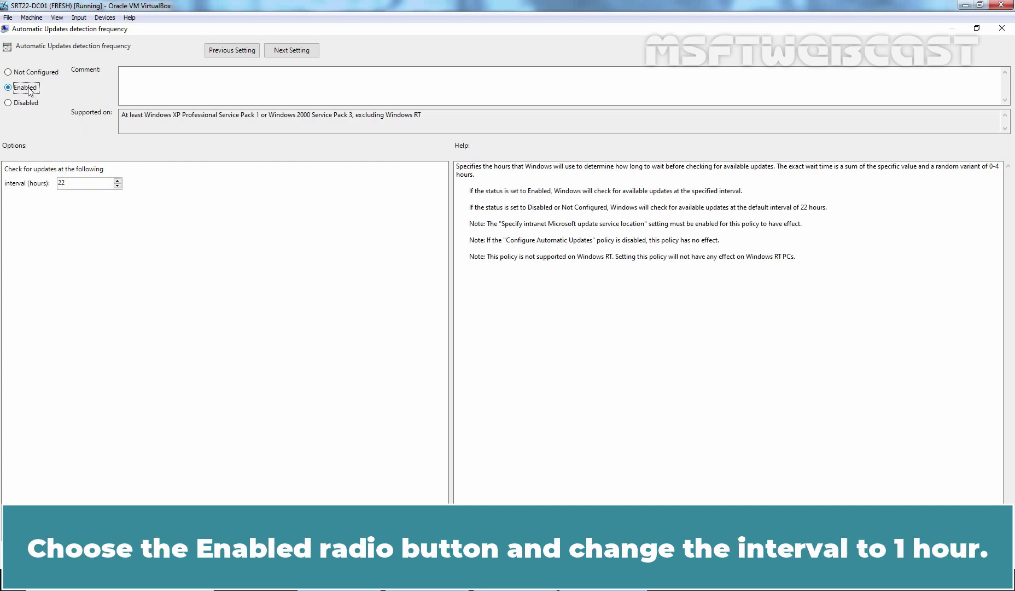
double_click(82, 184)
text(1)
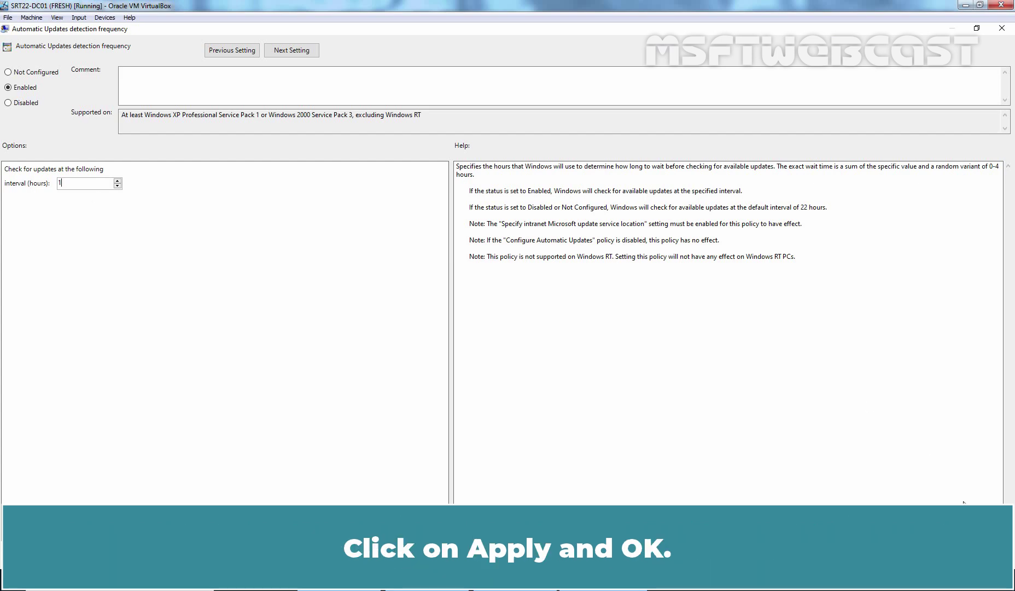
key(Tab)
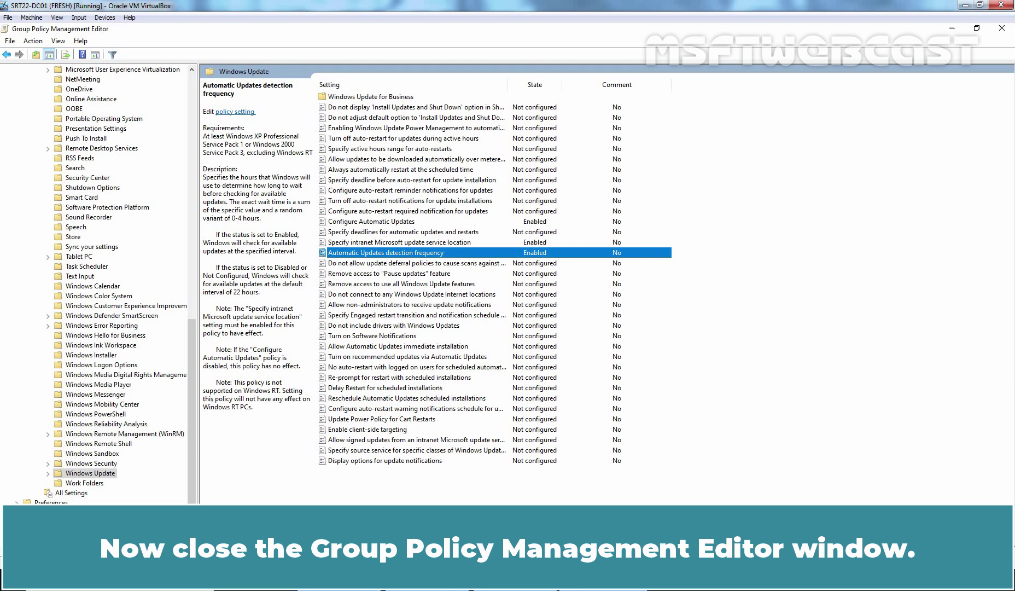
- Close the editor and link C_WSUS Client Settings to the WSUS-TestClient OU
click(1002, 28)
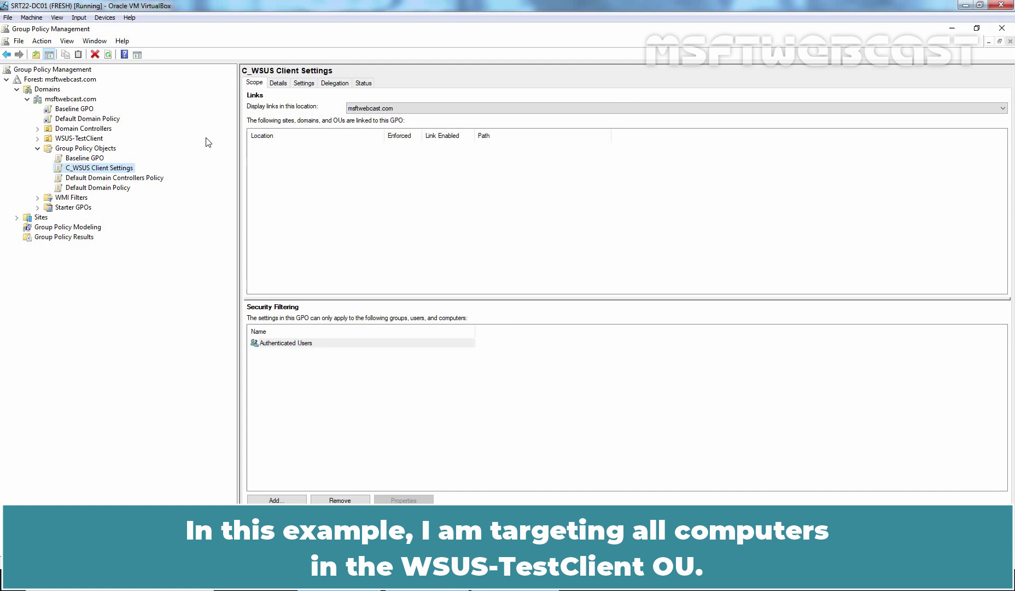
click(96, 140)
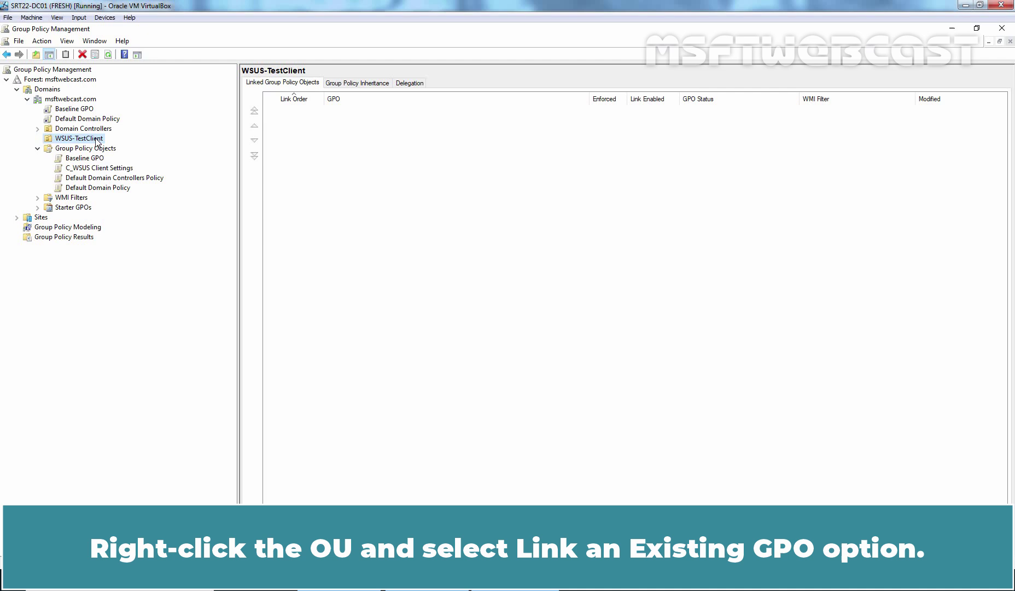
right_click(96, 141)
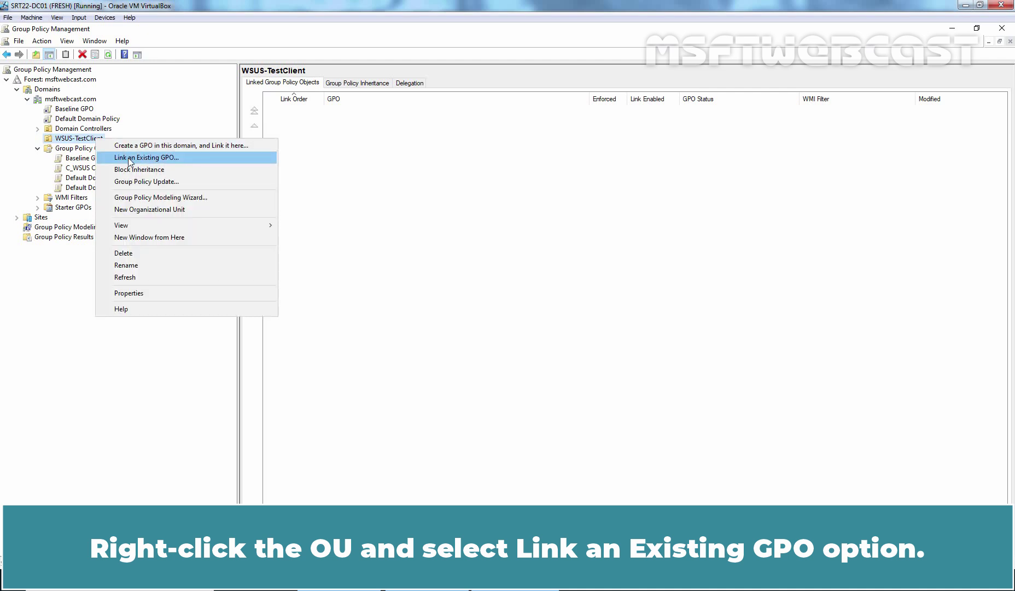
click(194, 159)
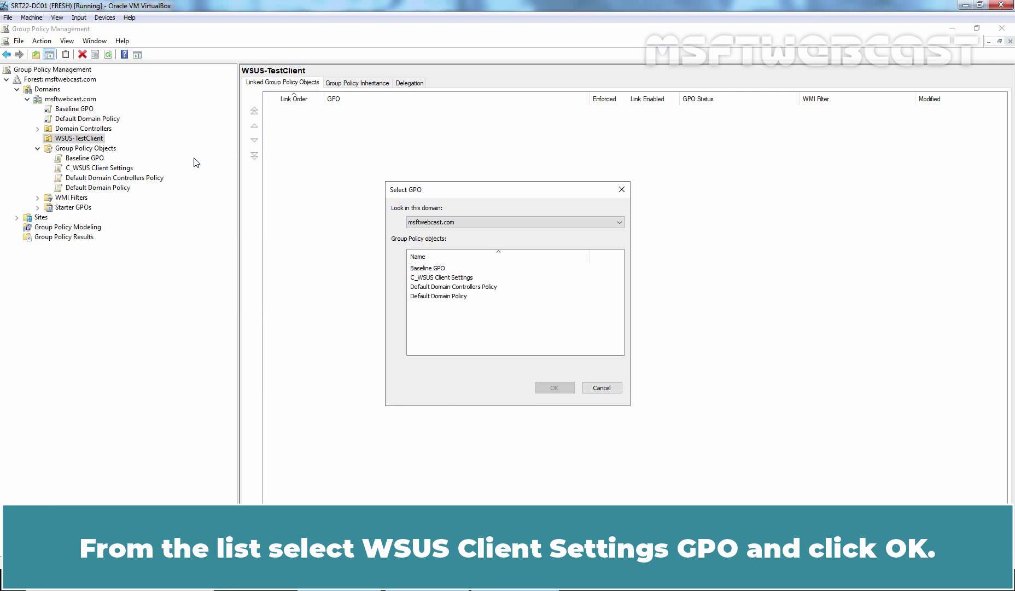
click(461, 279)
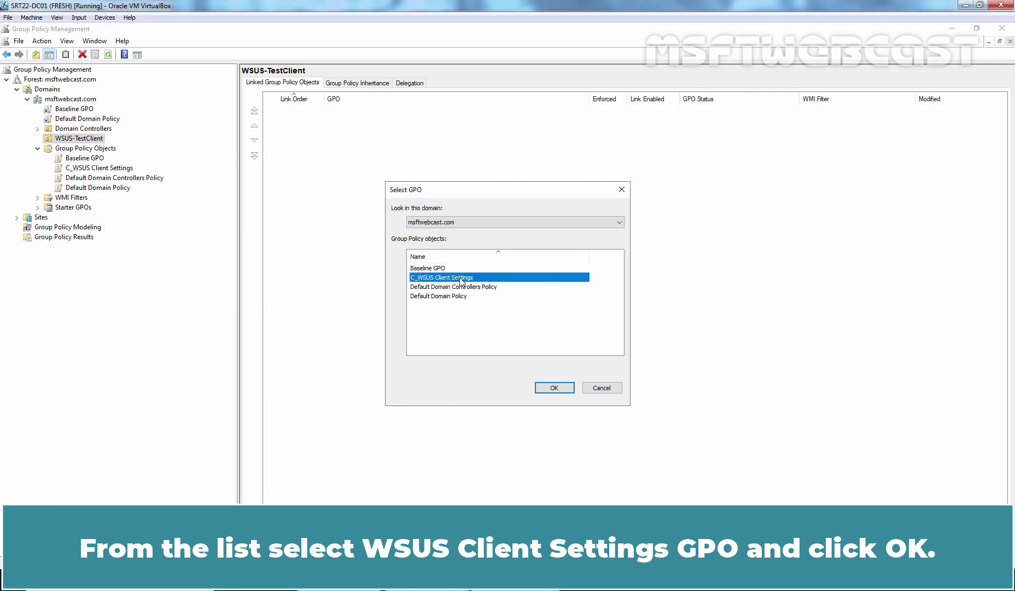
click(554, 386)
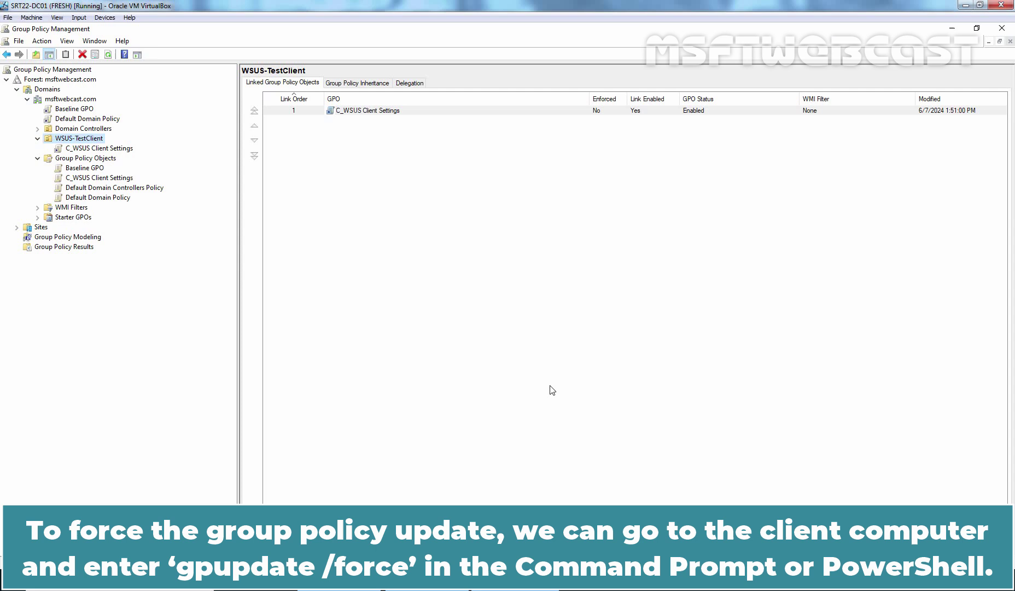
- On the Windows 10 client, run gpupdate /force in Command Prompt, then launch regedit
key(alt+Tab)
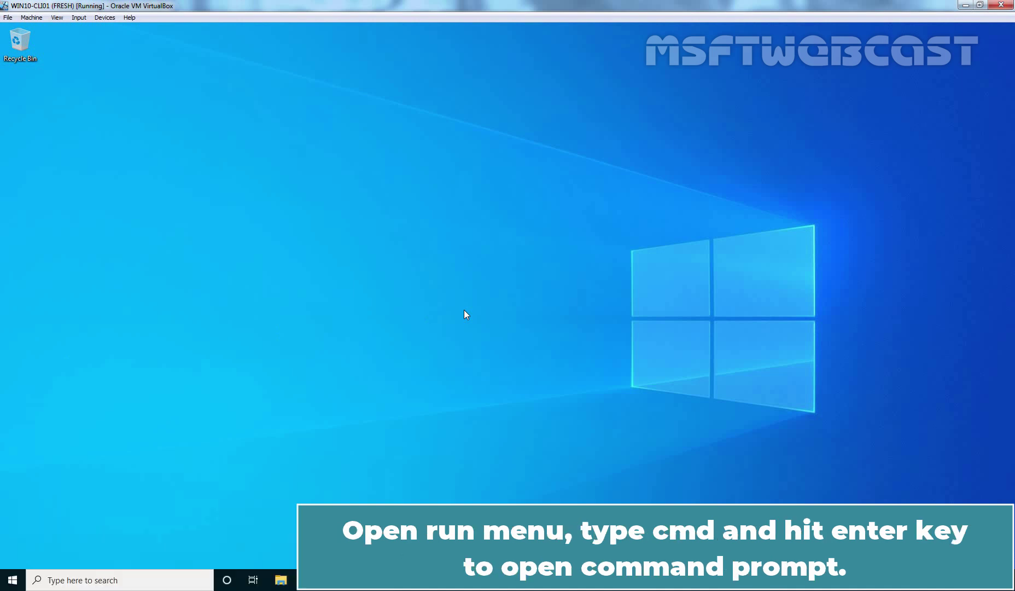
key(super+r)
text(cmd)
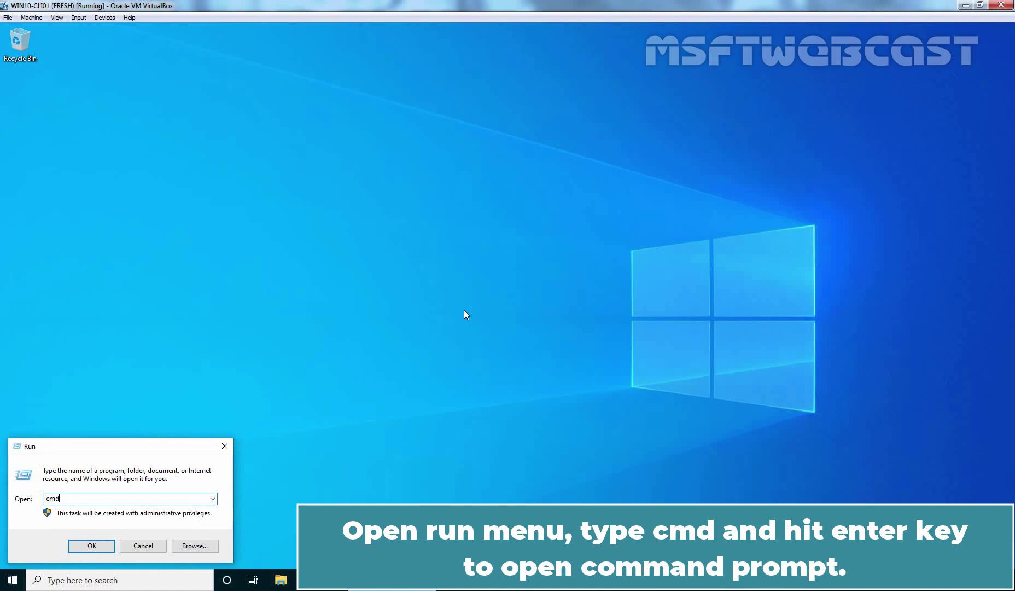
key(Return)
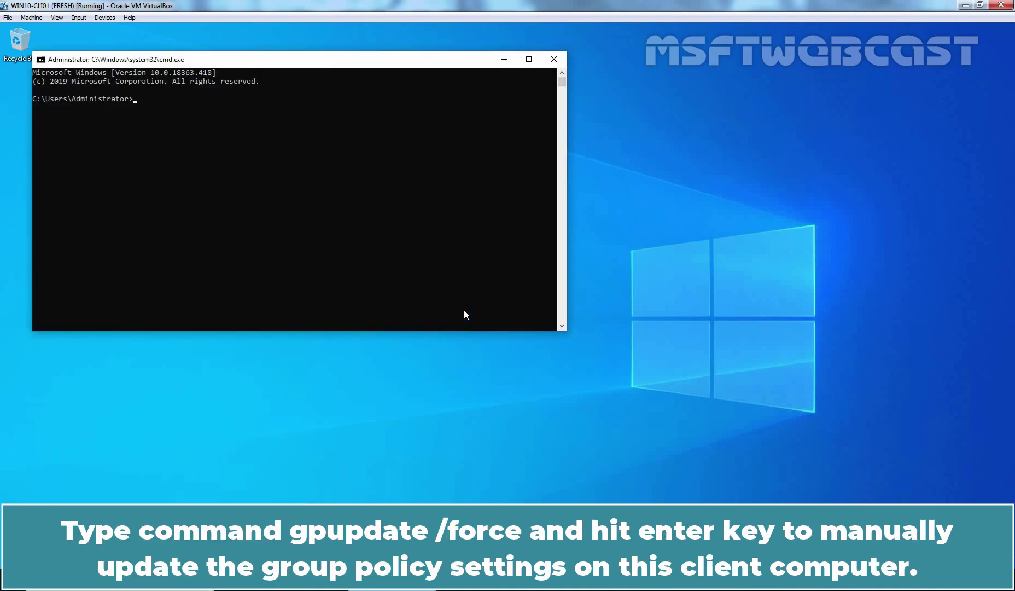
text(gpupdate /force)
key(Return)
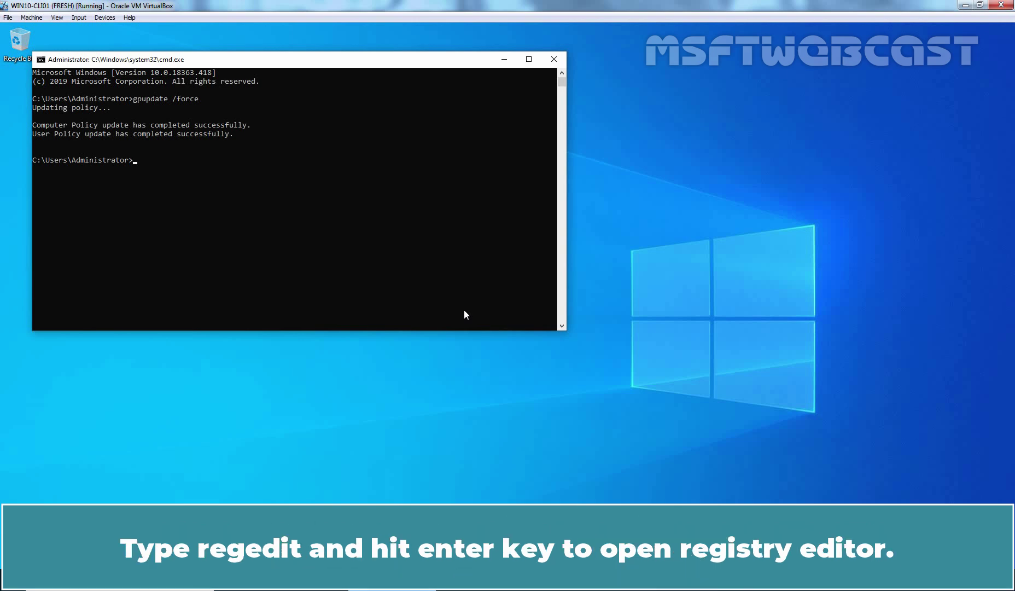
text(regedit)
key(Return)
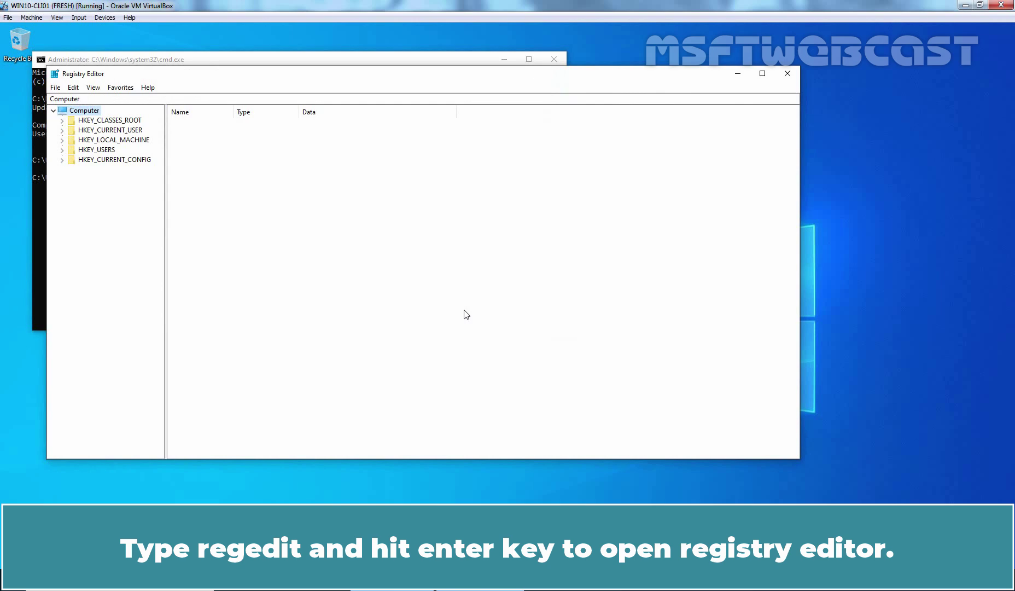
- Check HKLM\SOFTWARE\Policies\Microsoft\Windows\WindowsUpdate for the WSUS server URLs, then close Registry Editor
double_click(101, 141)
double_click(112, 189)
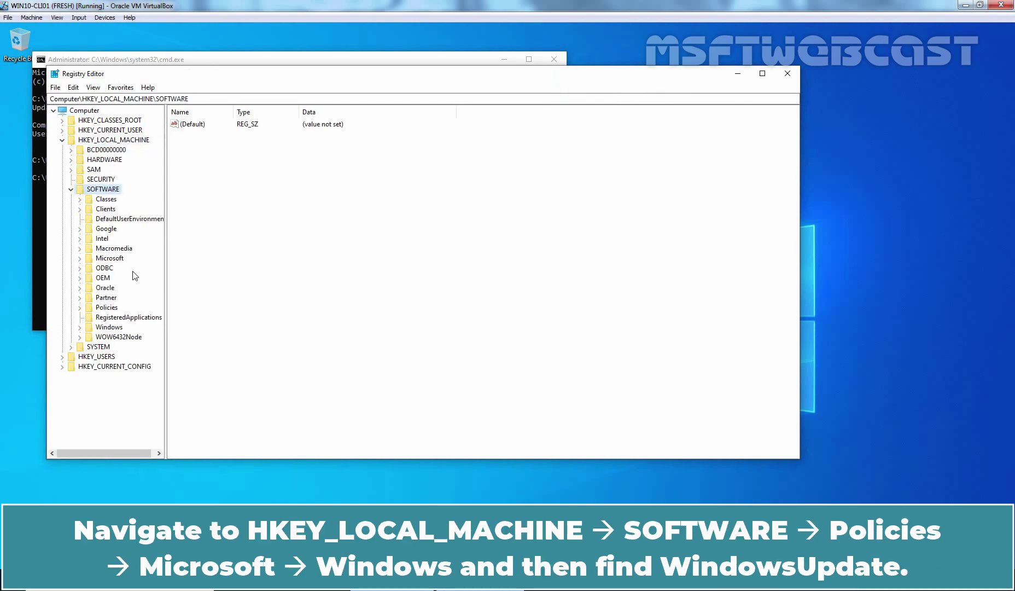
double_click(107, 307)
double_click(121, 317)
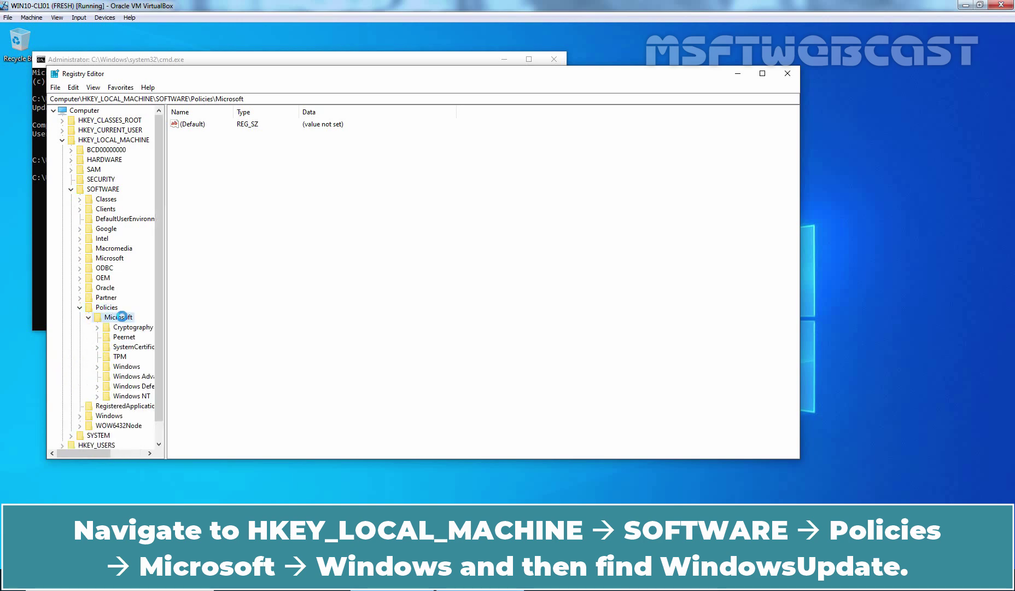
double_click(135, 366)
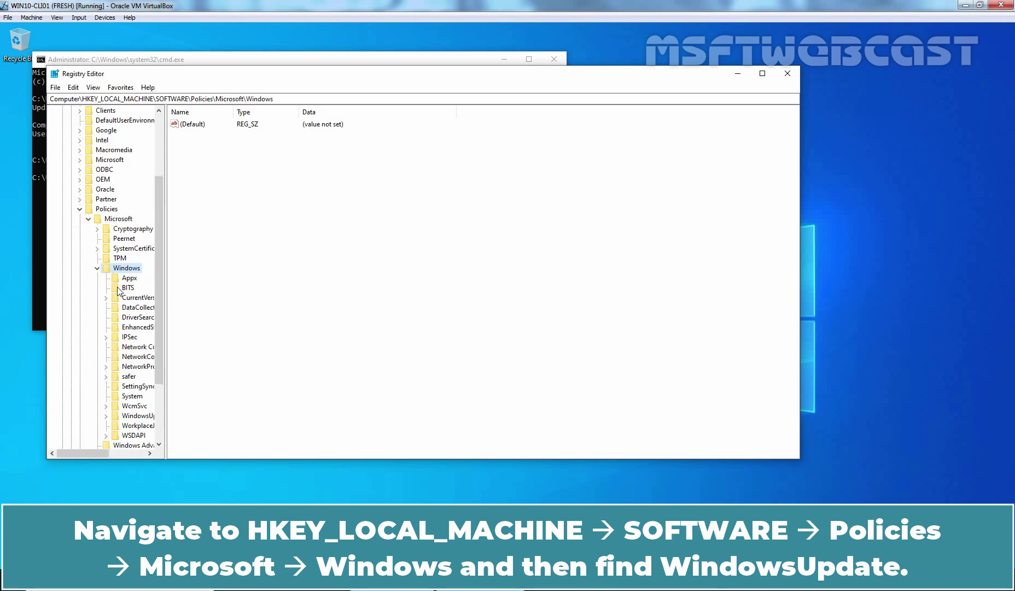
scroll(118, 292, down, 3)
click(135, 327)
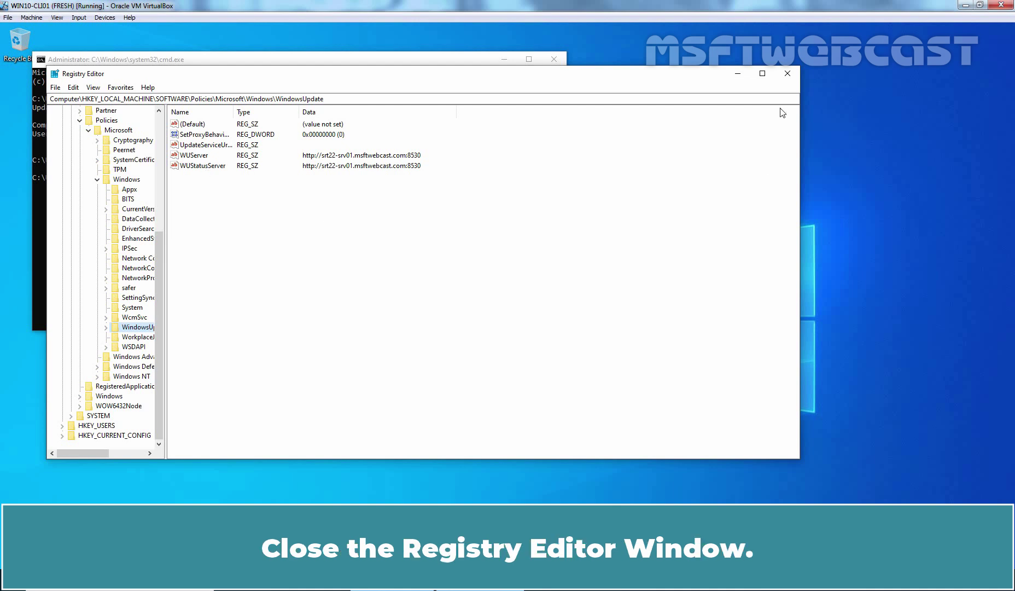
click(787, 73)
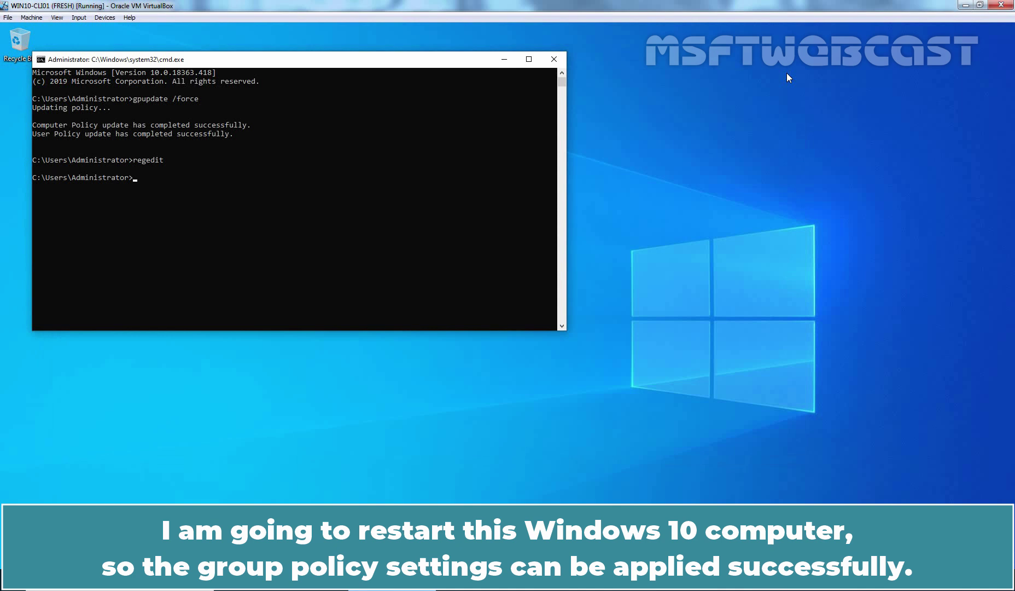
- Close Command Prompt and restart the Windows 10 client
click(554, 60)
key(alt+F4)
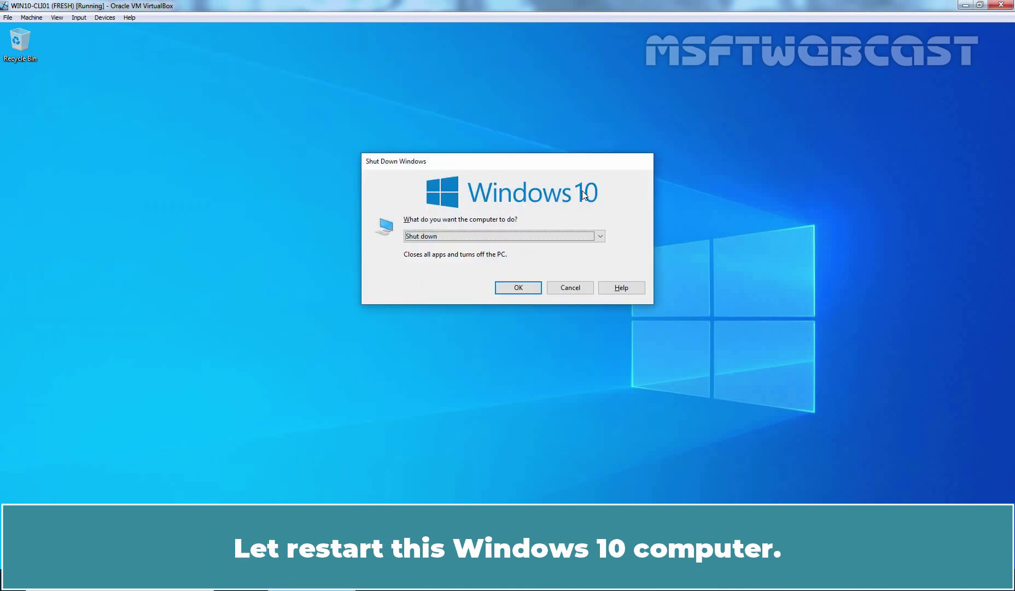
key(Down)
key(Return)
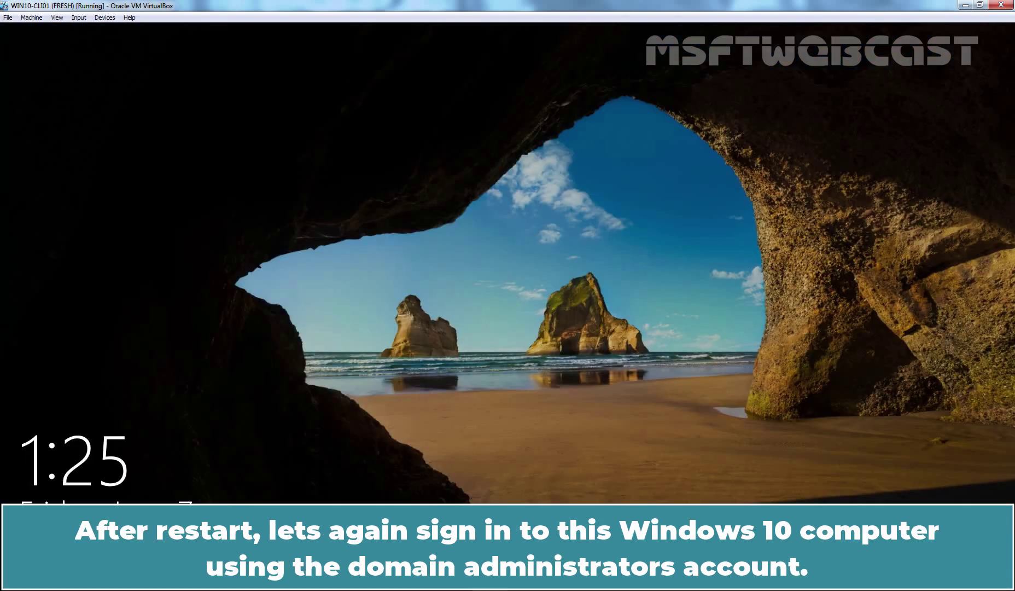
- Sign back in with the domain administrator password
key(Return)
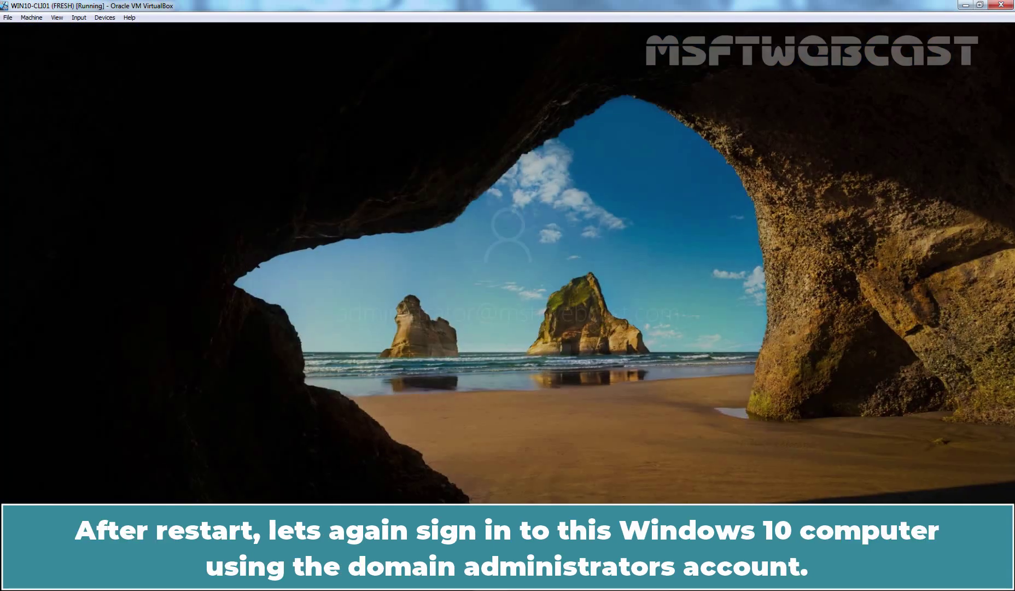
text(*********)
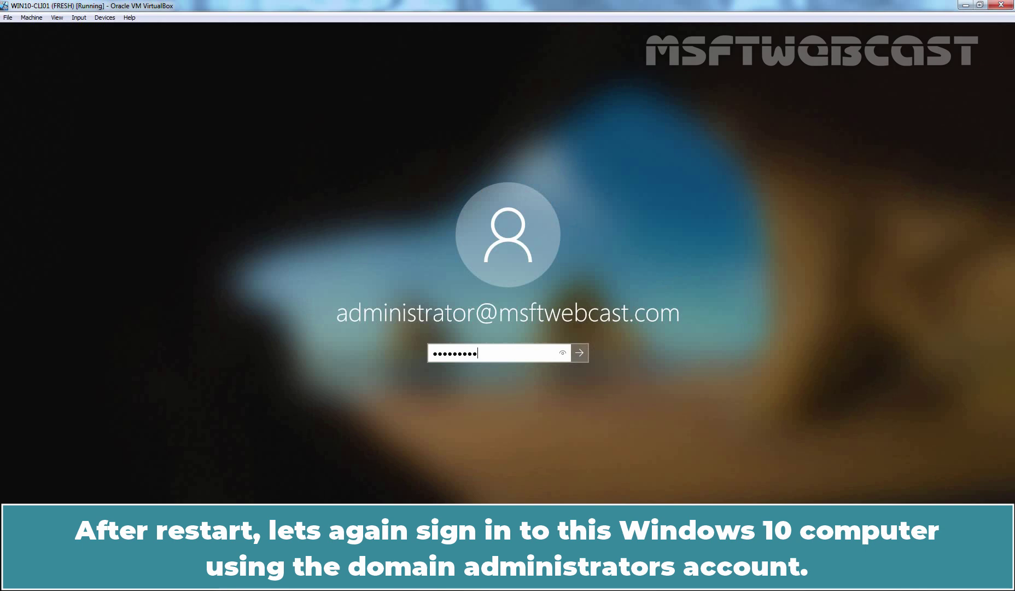
key(Return)
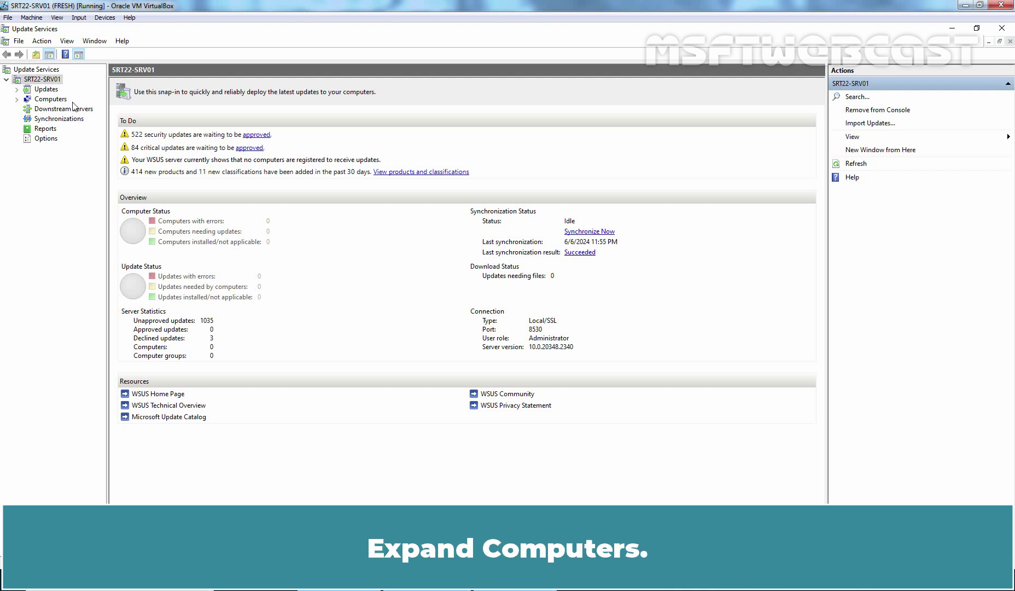
- Show Computers > All Computers > Unassigned Computers with status Any and refresh to find win10-cli01
double_click(48, 100)
double_click(53, 109)
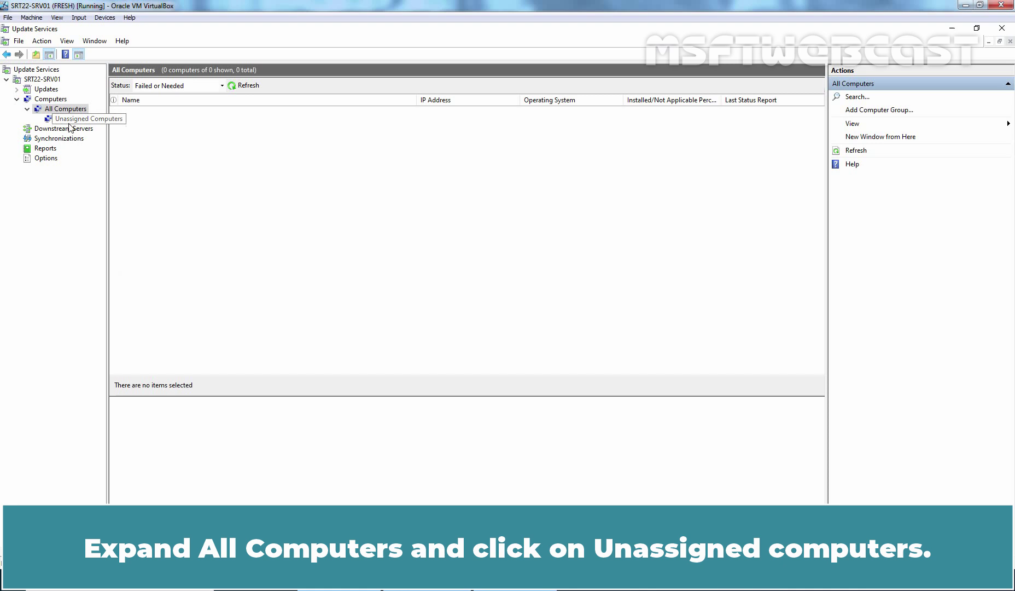
click(71, 122)
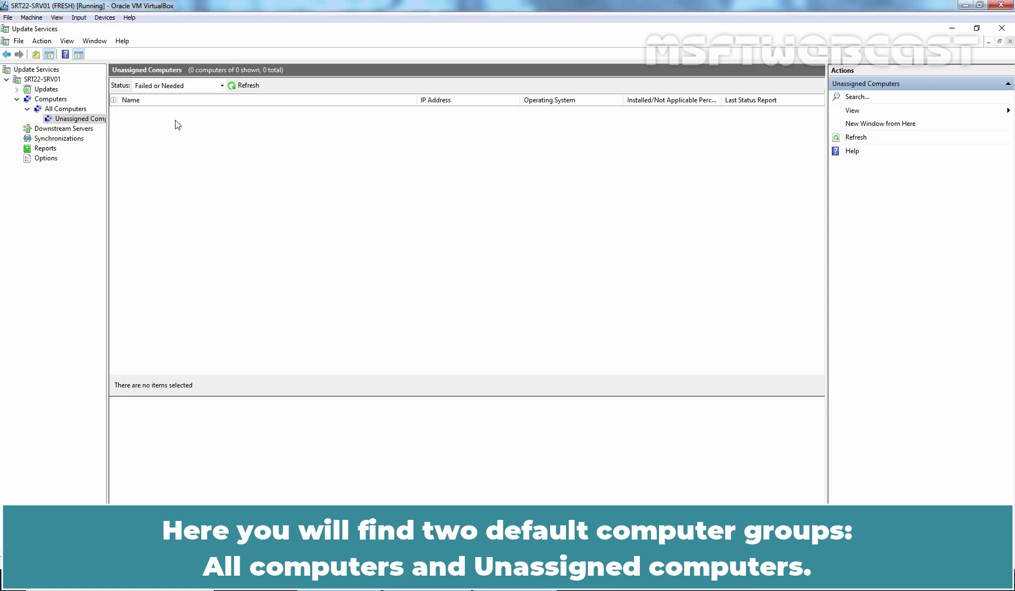
click(222, 85)
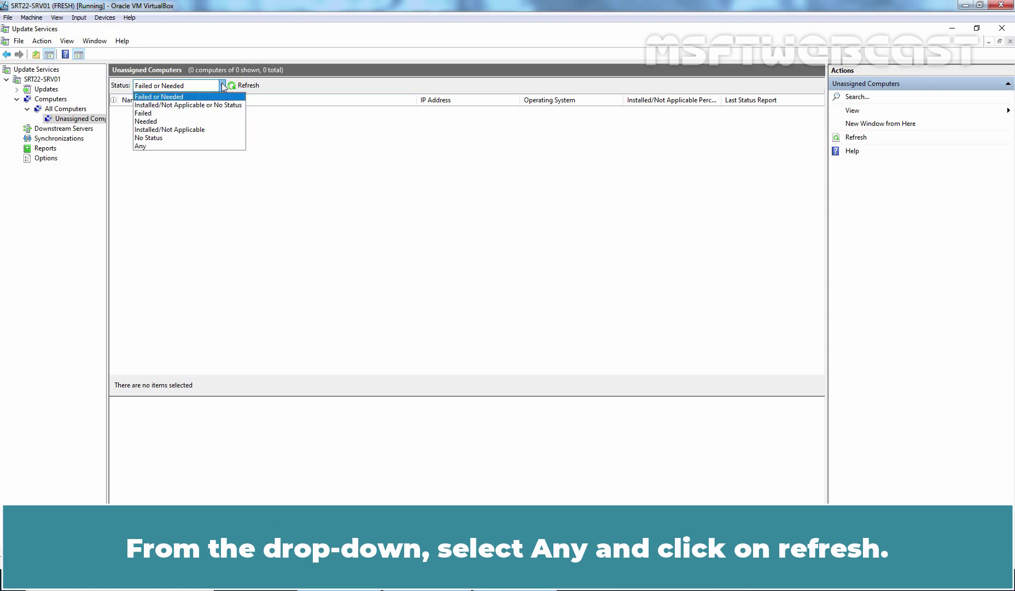
click(186, 146)
click(250, 85)
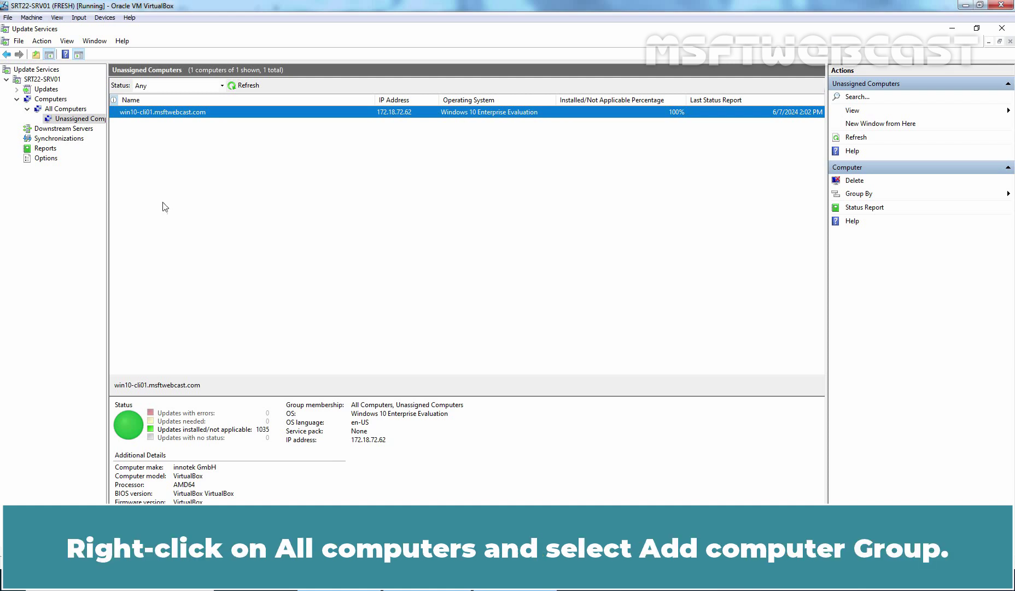
- Add a computer group named Test_Win10_Devices under the All Computers node
click(65, 109)
right_click(72, 111)
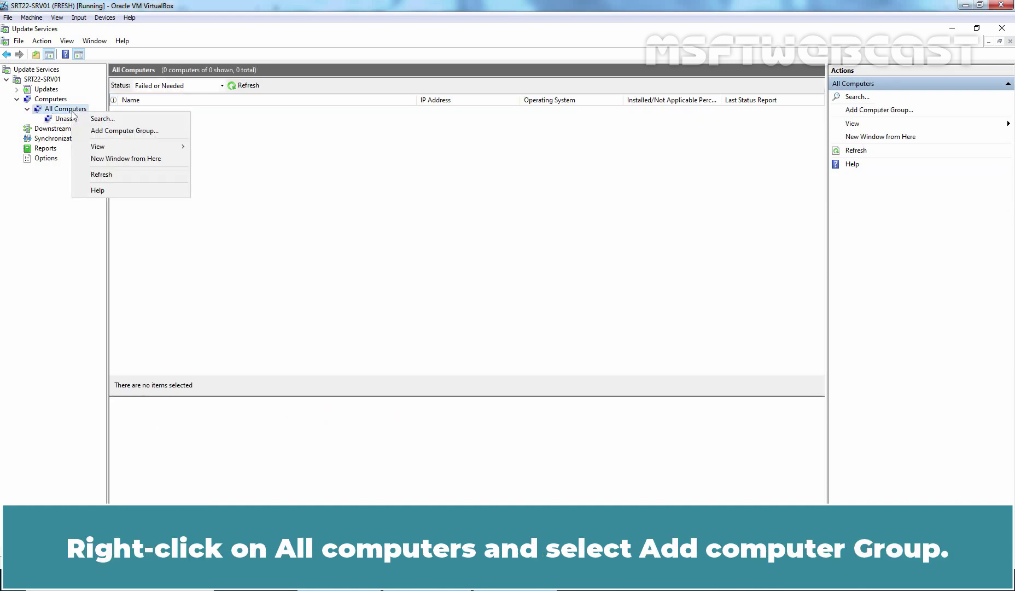
click(147, 132)
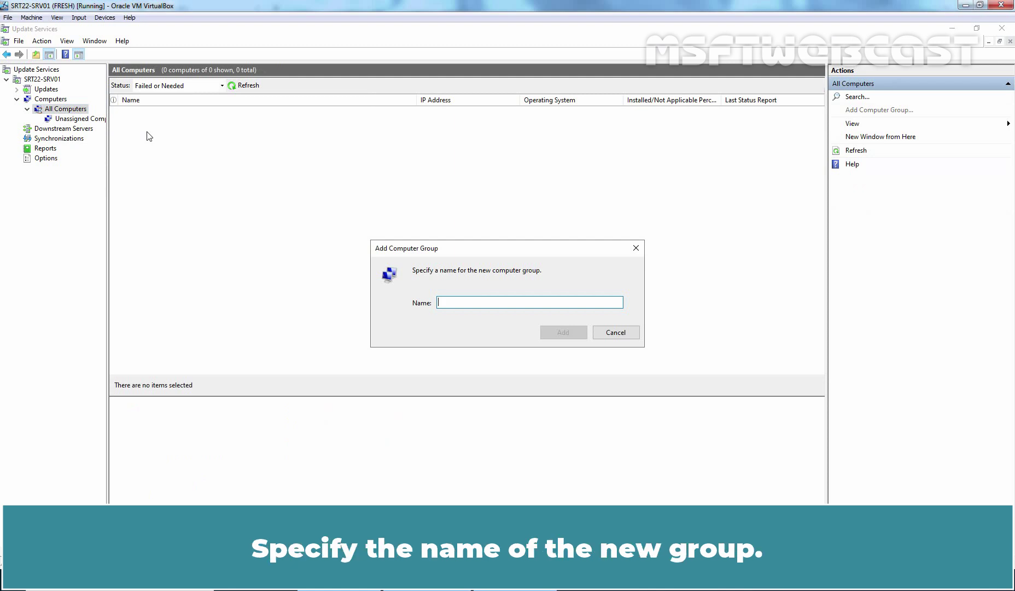
text(Test_)
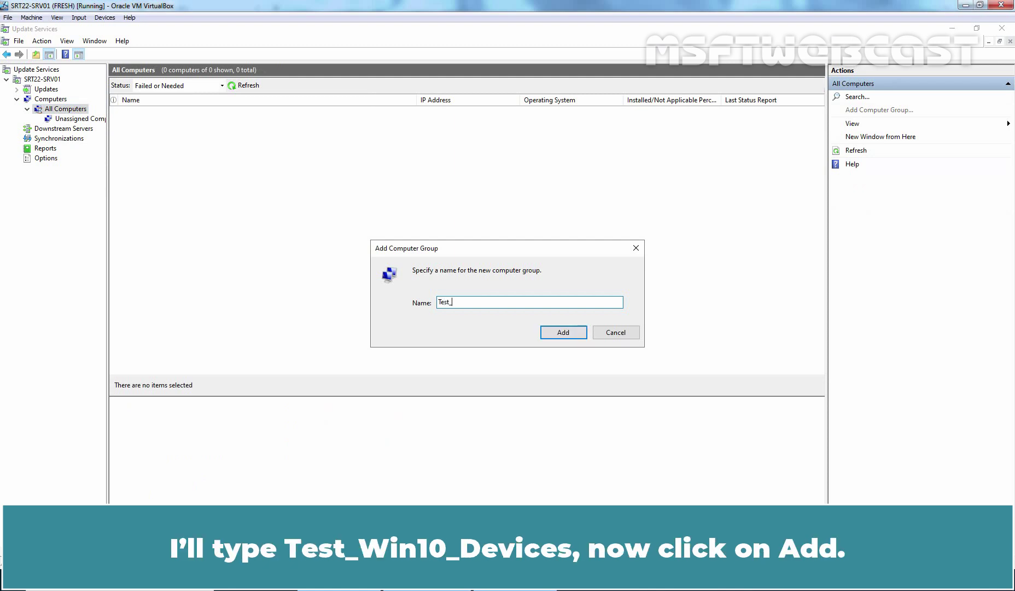
text(Win10_Devices)
click(561, 335)
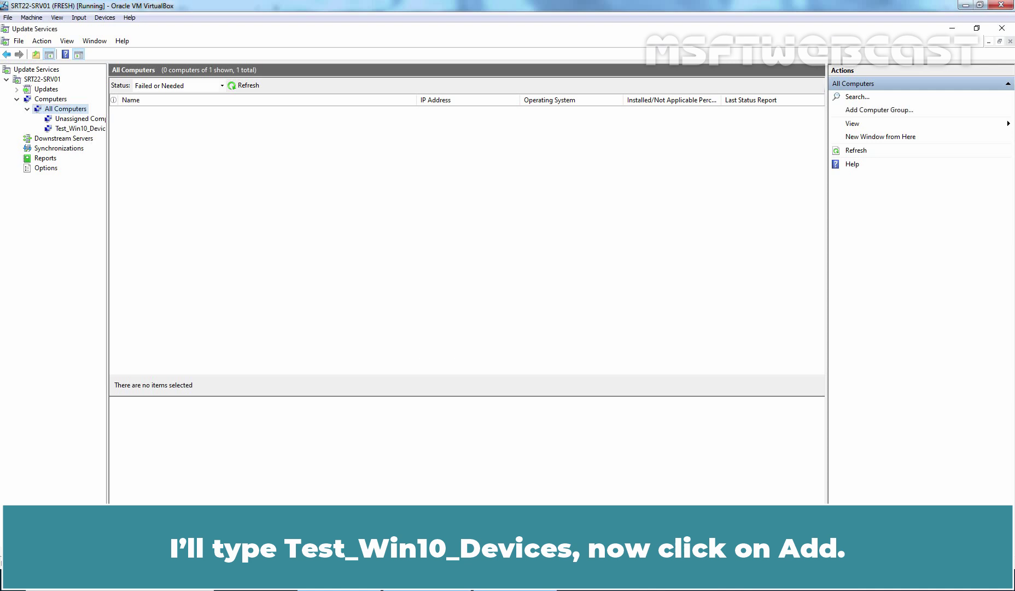
- Change win10-cli01's membership from Unassigned Computers to the Test_Win10_Devices group
click(76, 119)
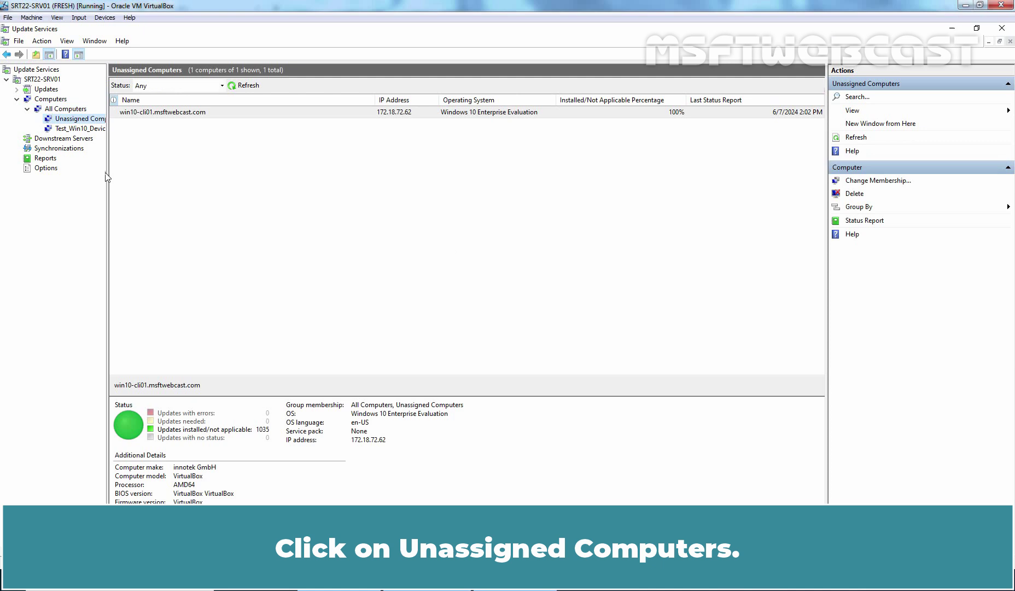
drag(106, 175, 144, 181)
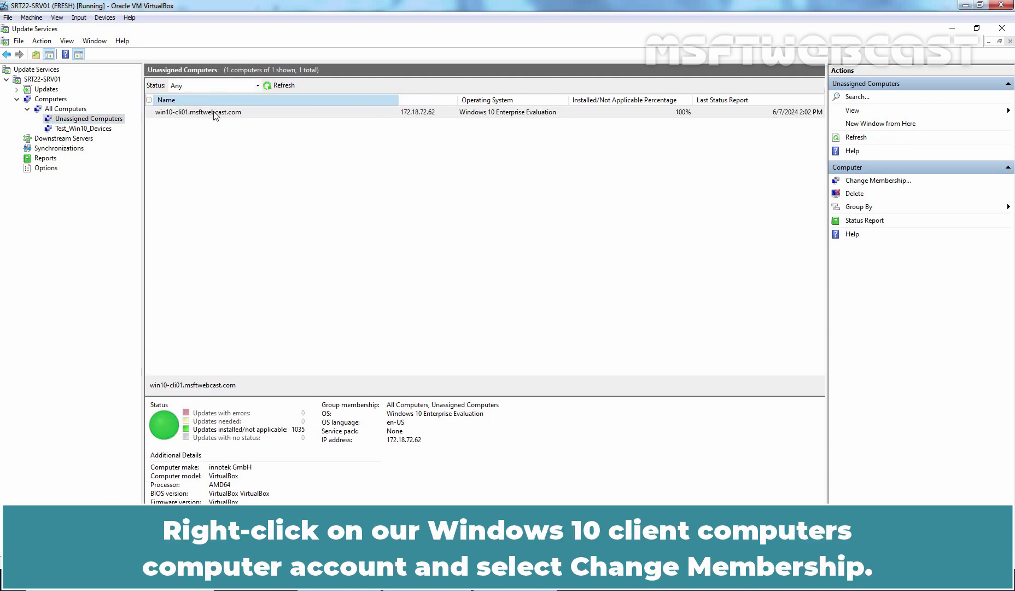
right_click(214, 114)
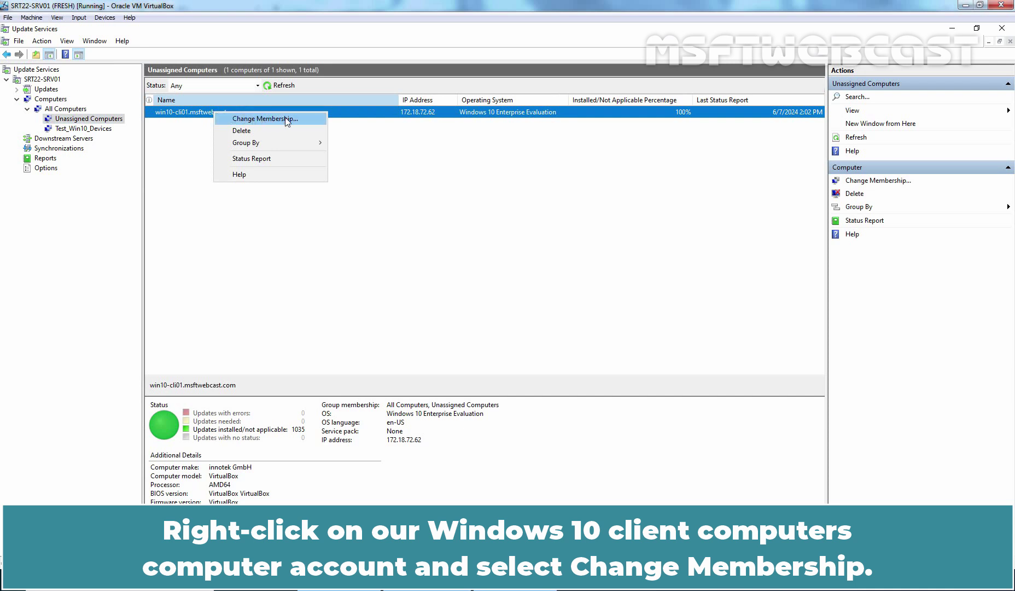
click(286, 120)
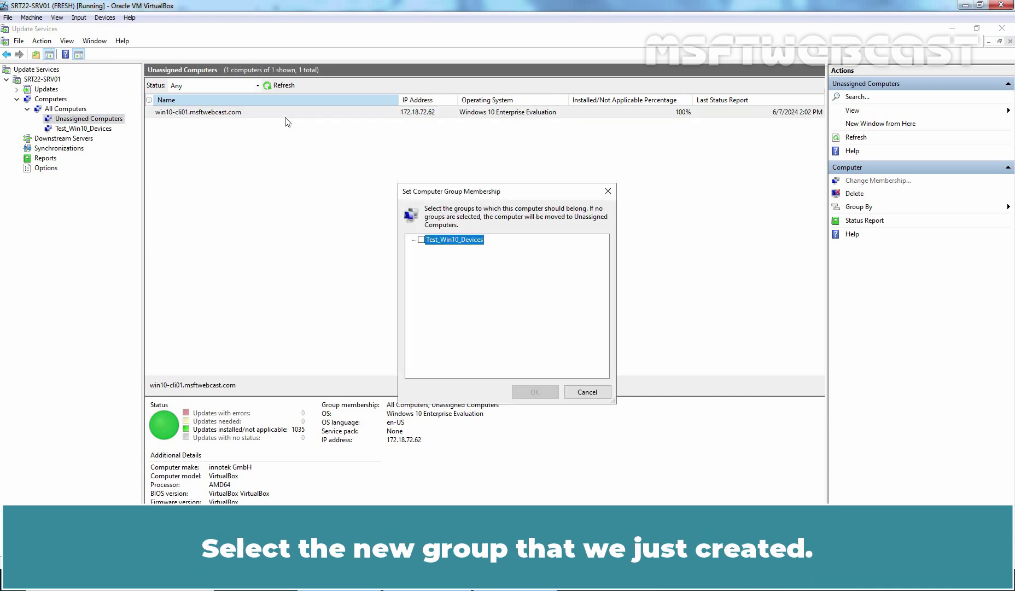
click(421, 239)
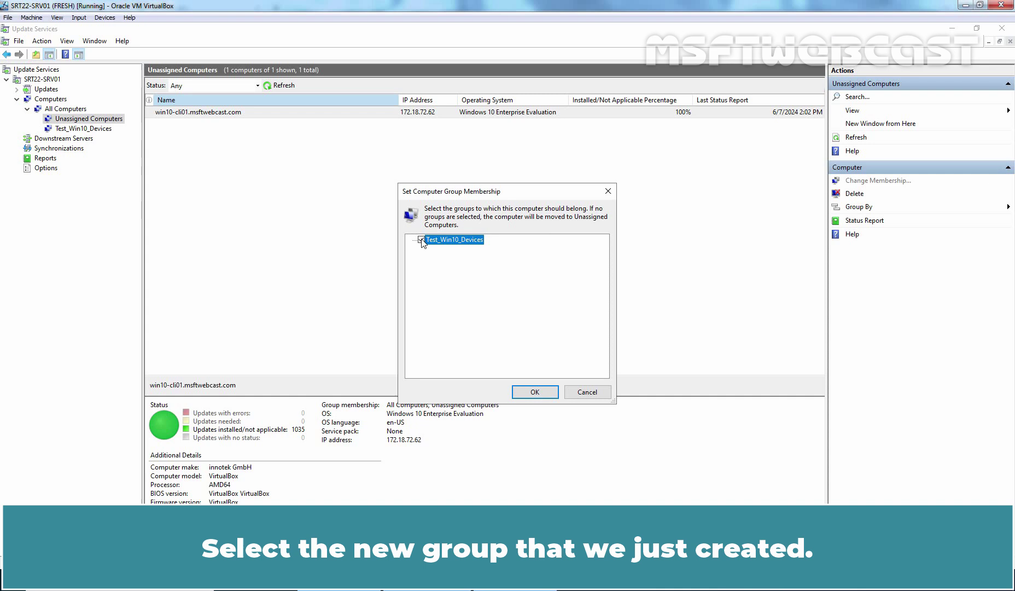
click(533, 392)
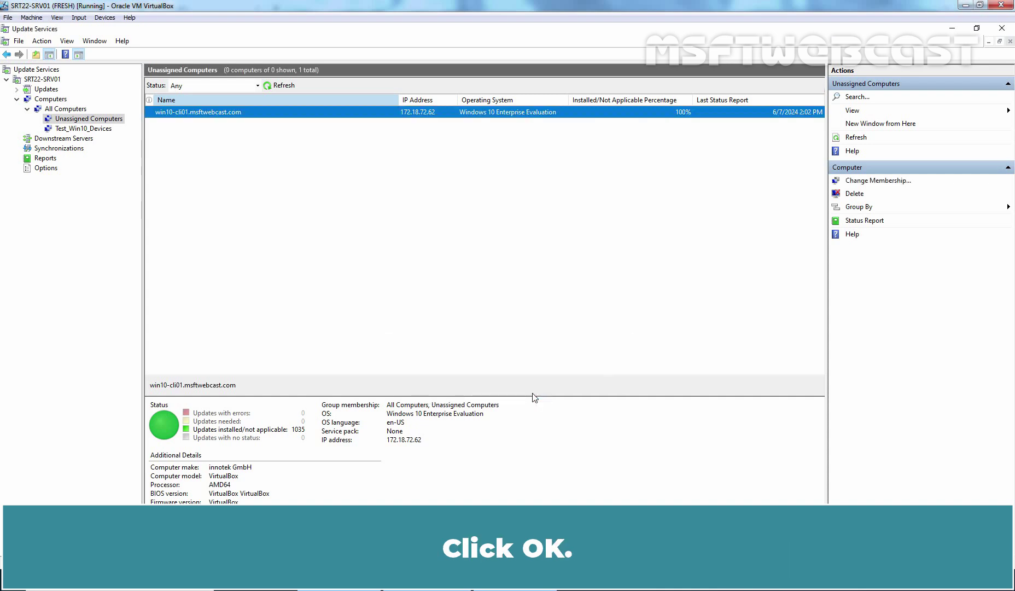
- Show the Test_Win10_Devices group's computers with Status set to Any and refresh
click(77, 129)
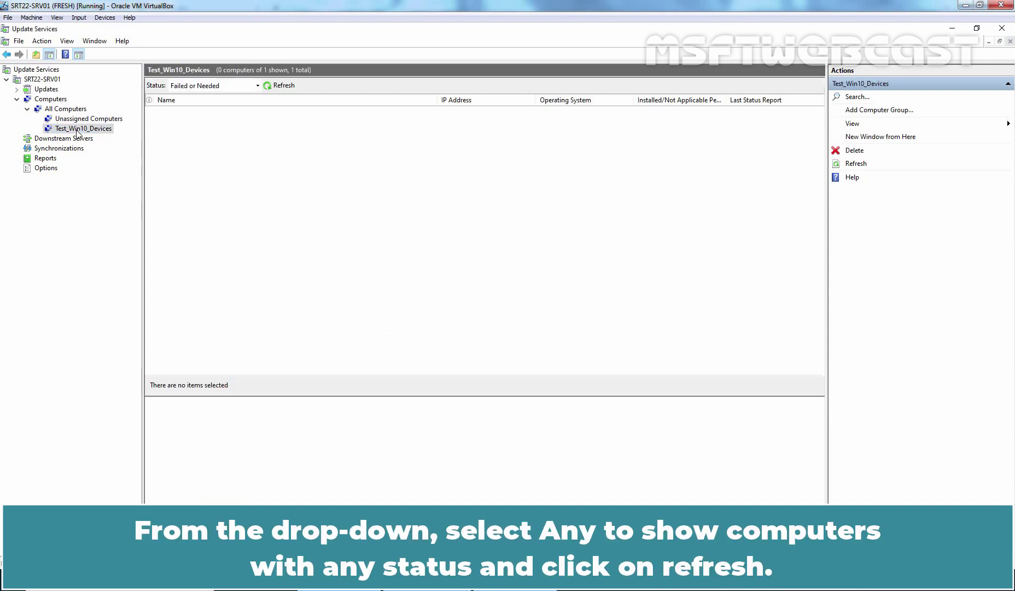
click(257, 86)
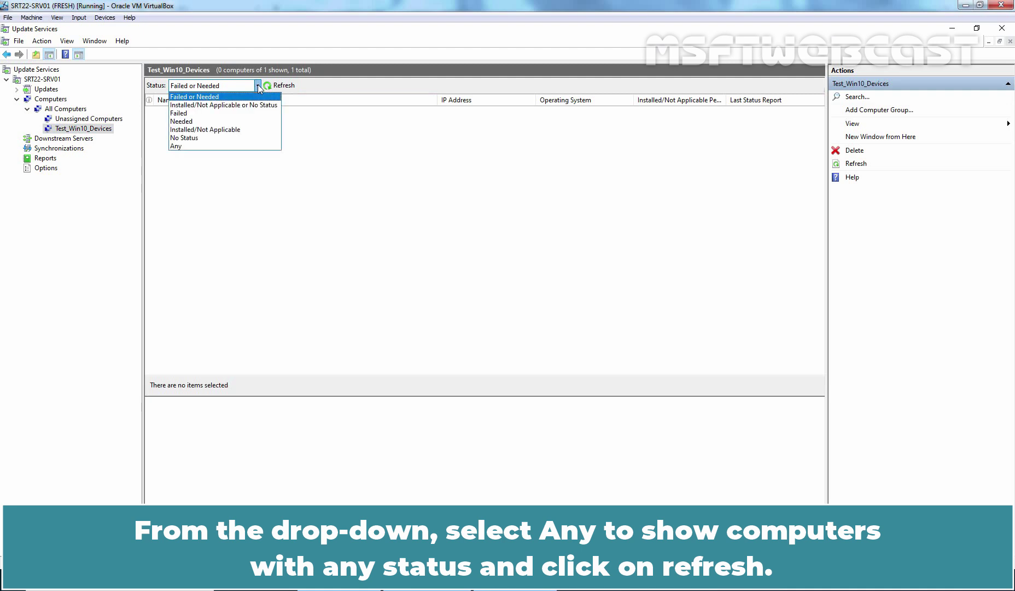
click(227, 145)
click(279, 85)
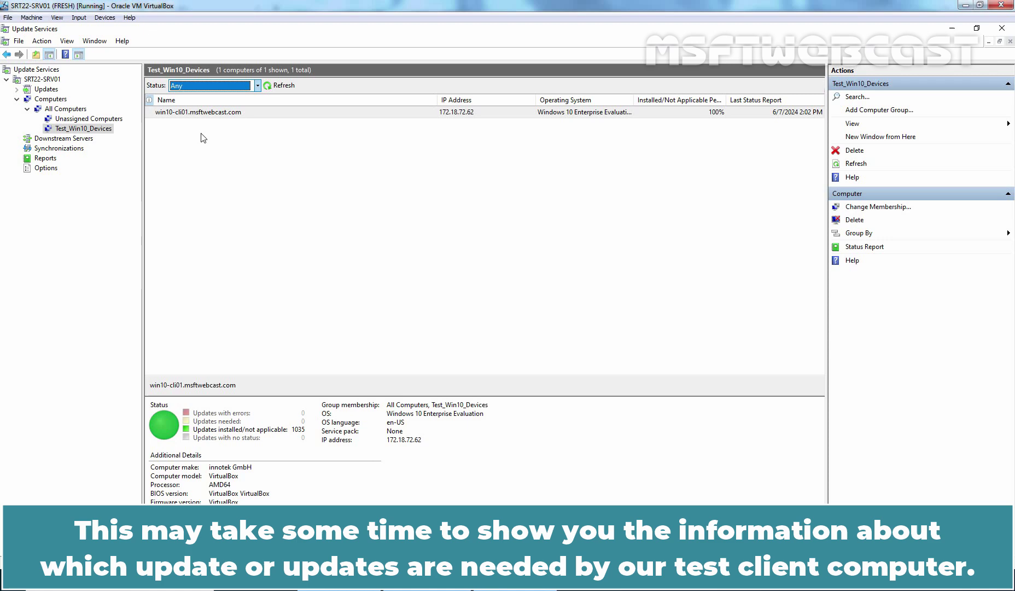
- From the SRT22-SRV01 overview, list computers with updates installed or not applicable
click(38, 80)
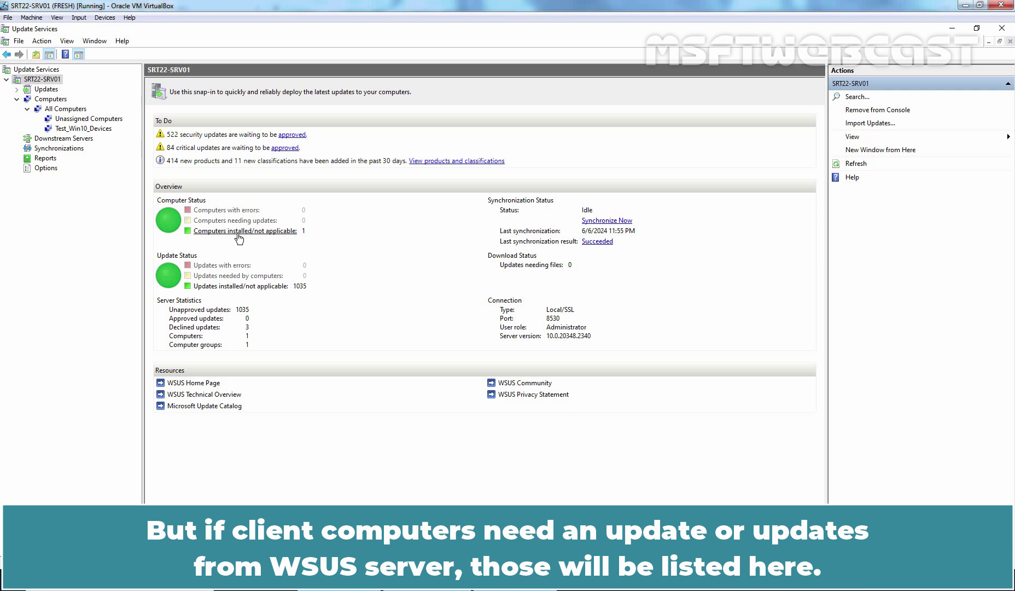
click(226, 231)
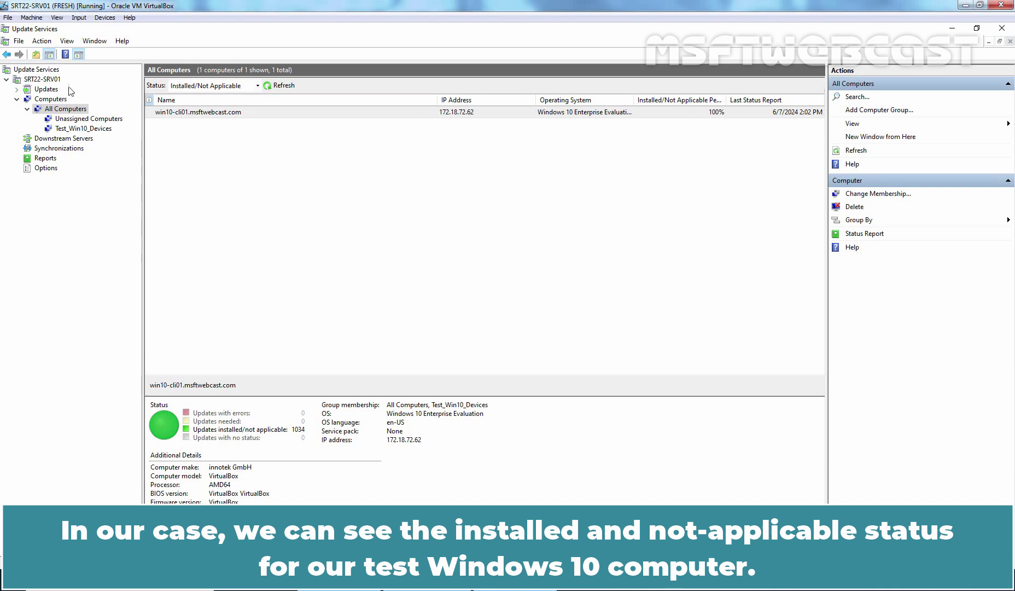
- Show All Updates with the Status filter left at Any and refresh the list
click(17, 89)
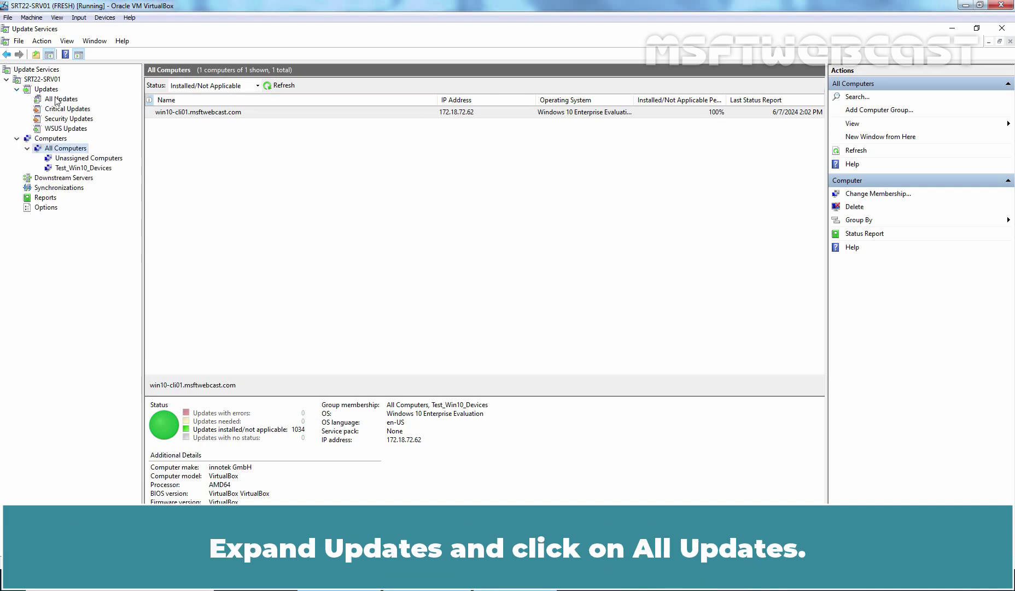
click(58, 100)
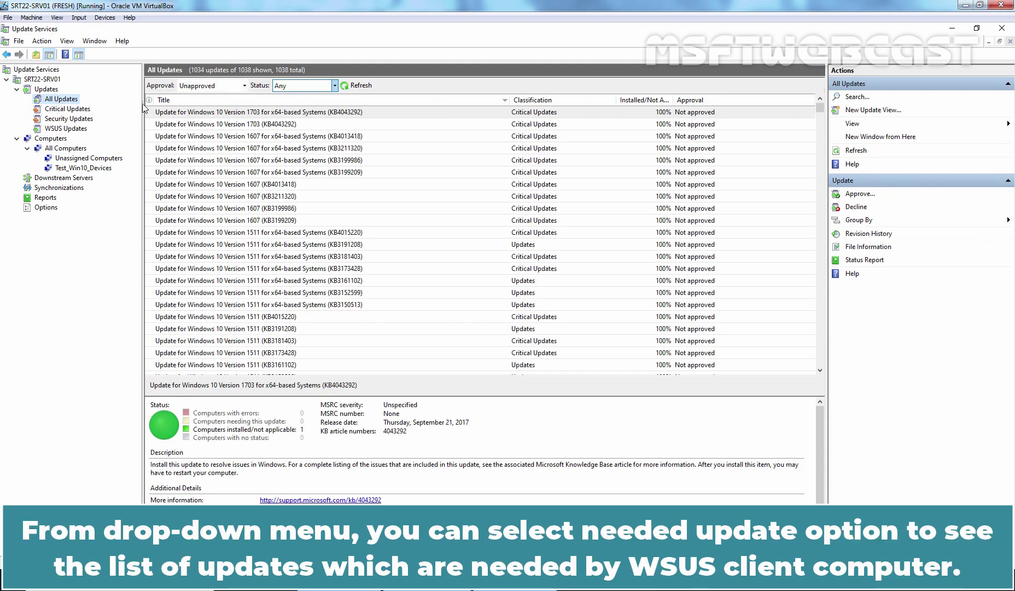
click(335, 85)
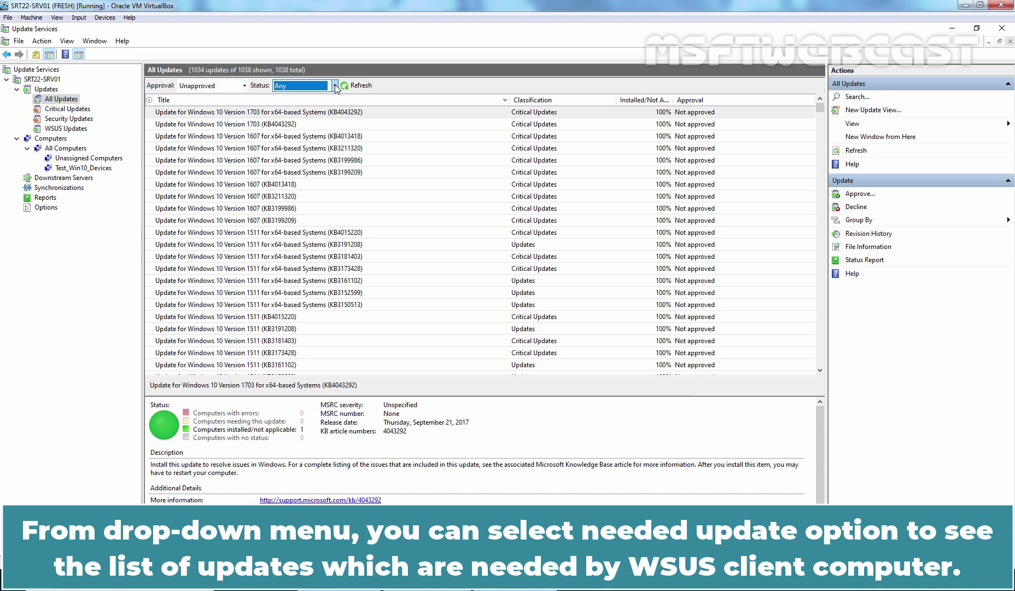
click(335, 86)
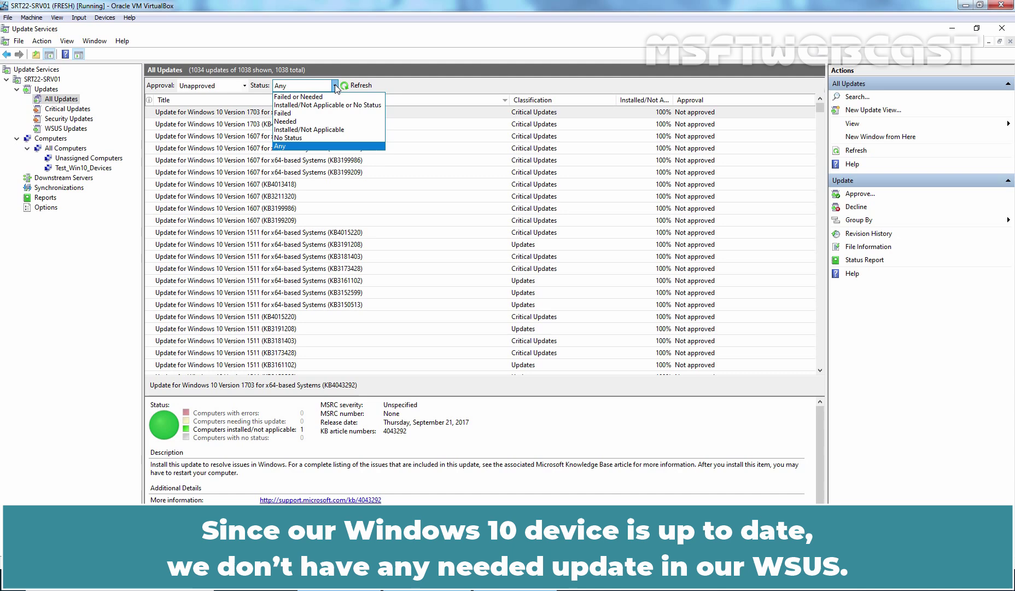
click(280, 146)
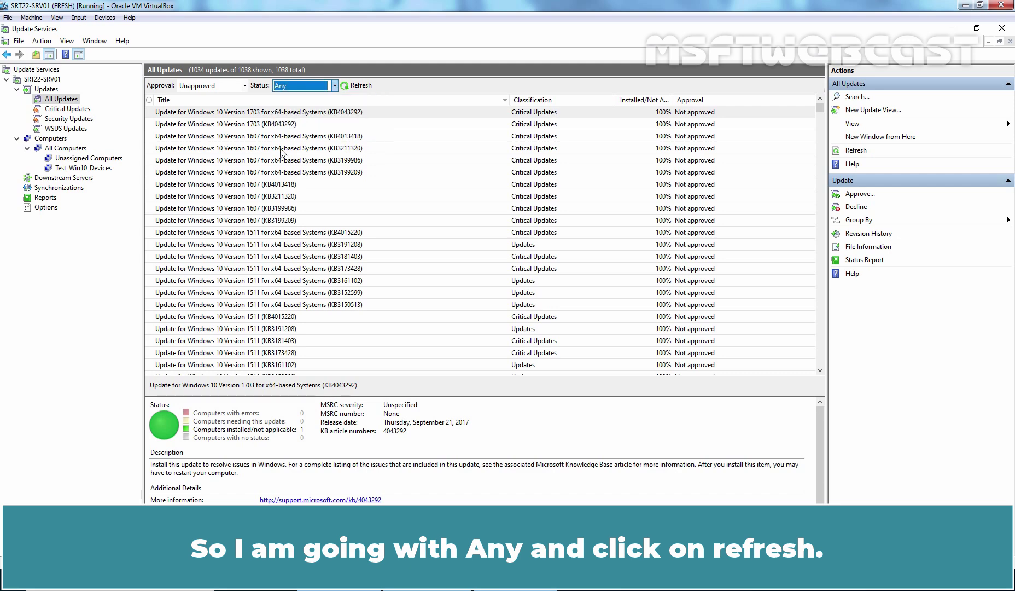
click(358, 86)
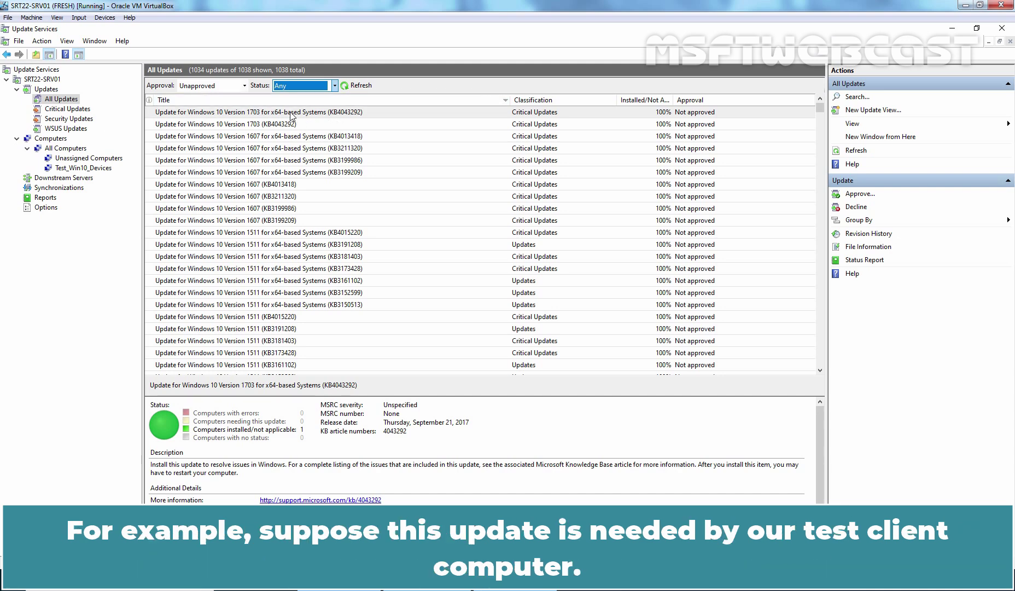
- Approve KB4043292 (Windows 10 Version 1703) for install on Test_Win10_Devices, deadline None
click(270, 126)
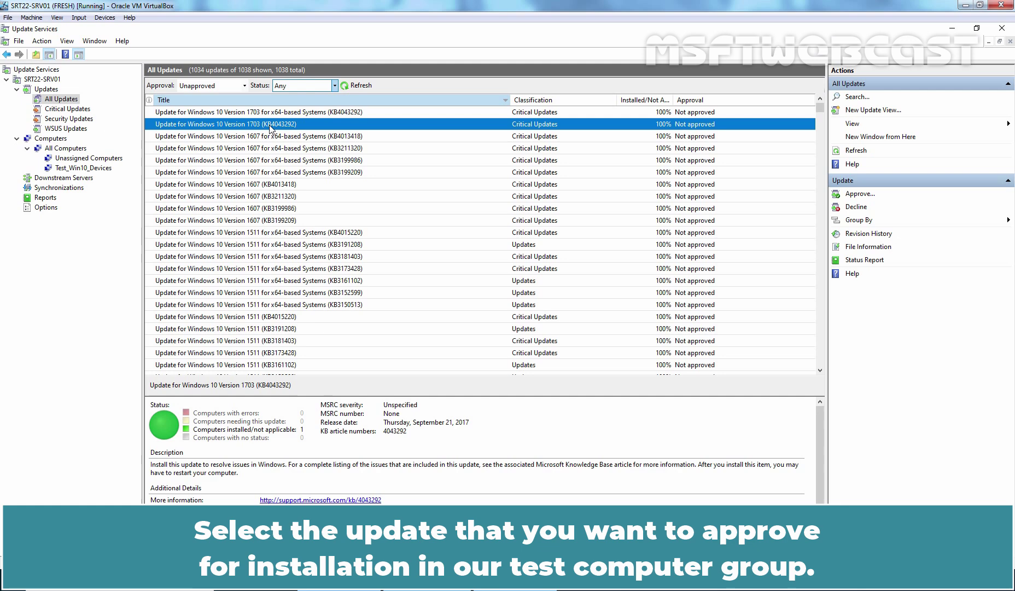
right_click(271, 129)
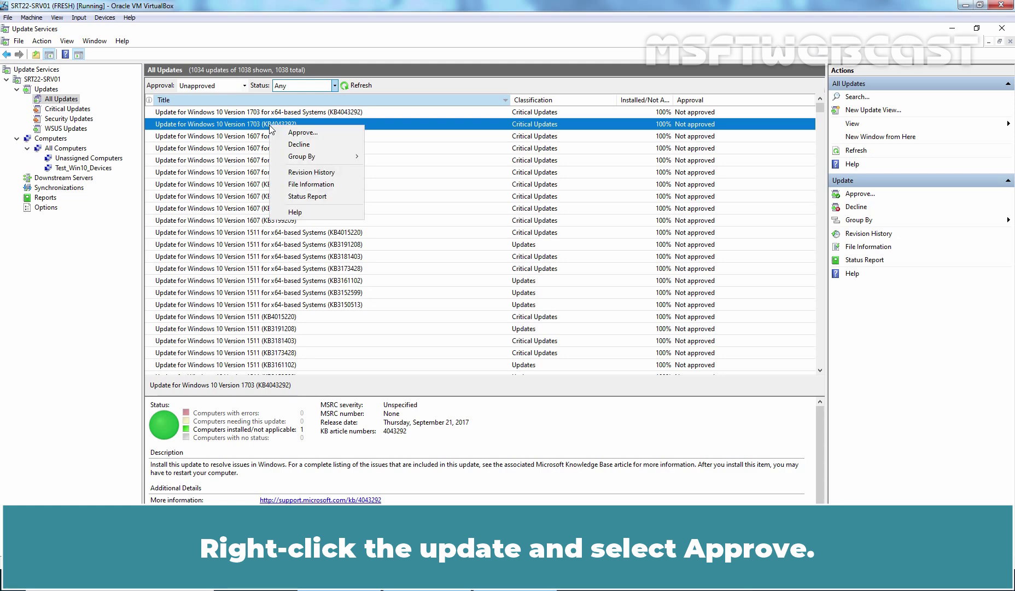
click(307, 133)
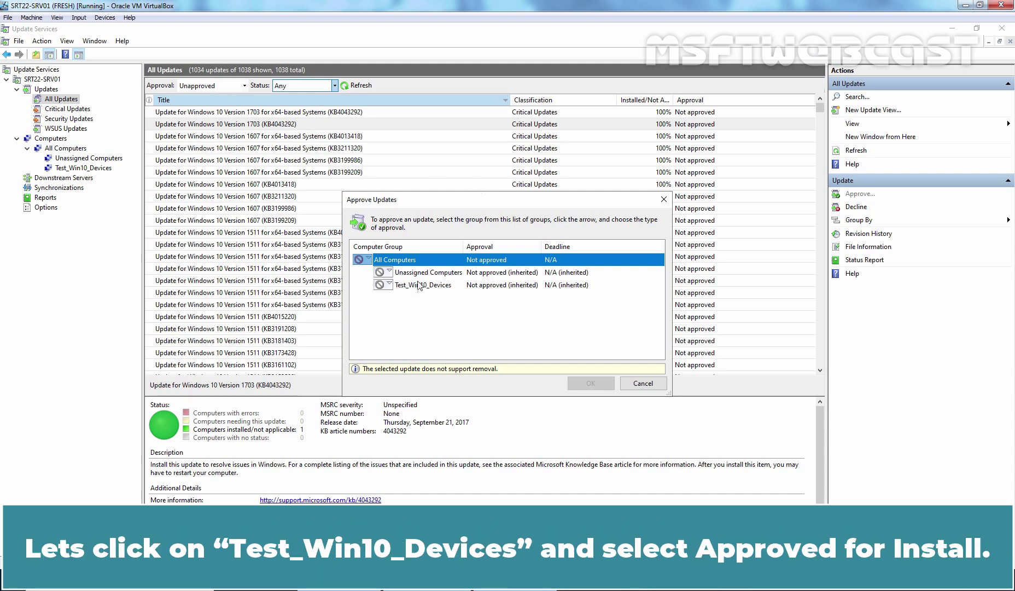
click(387, 286)
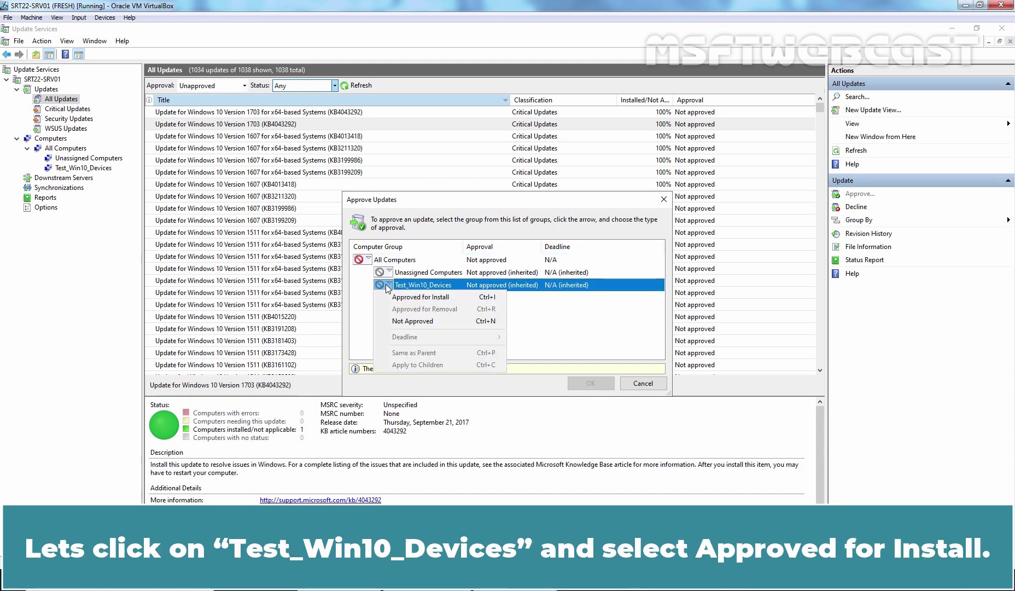
click(437, 297)
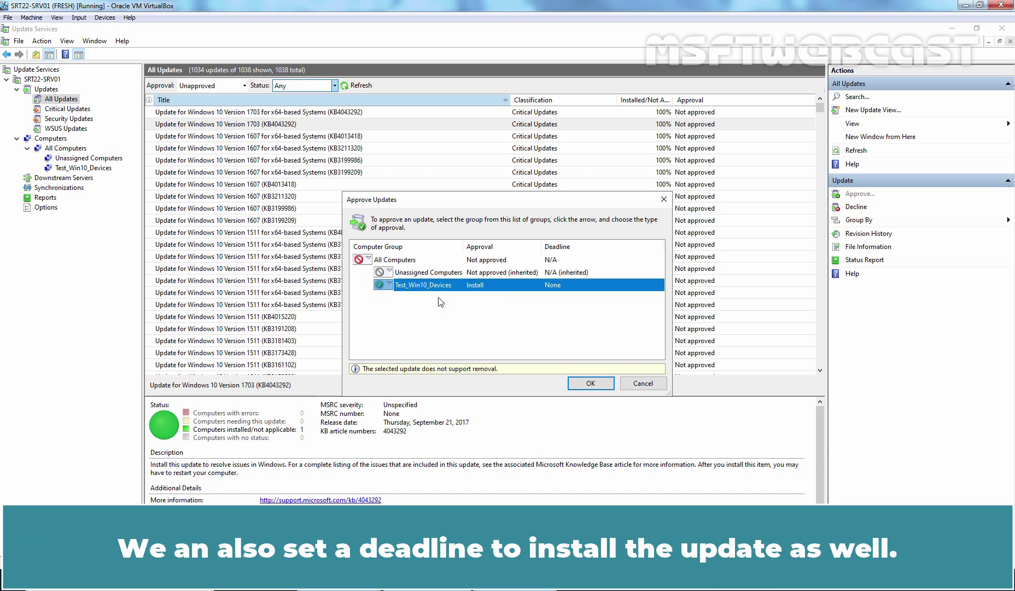
right_click(554, 284)
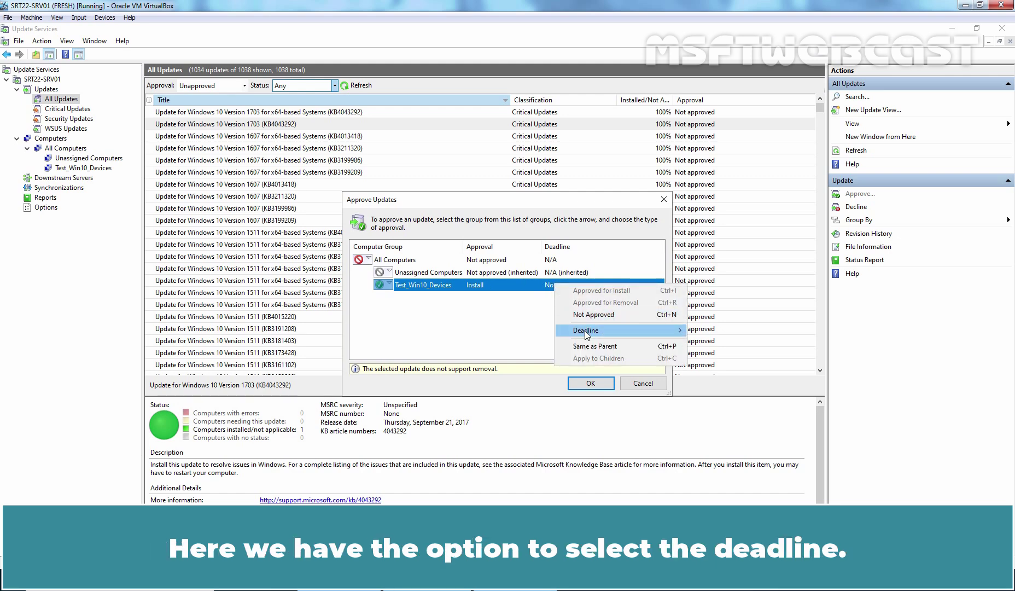
mouse_move(588, 330)
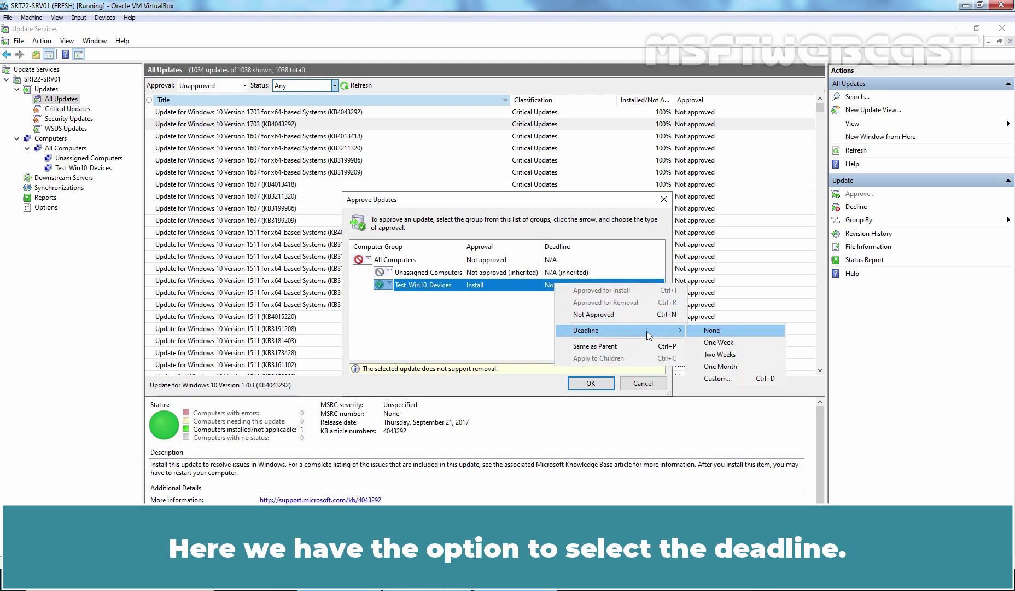
click(491, 328)
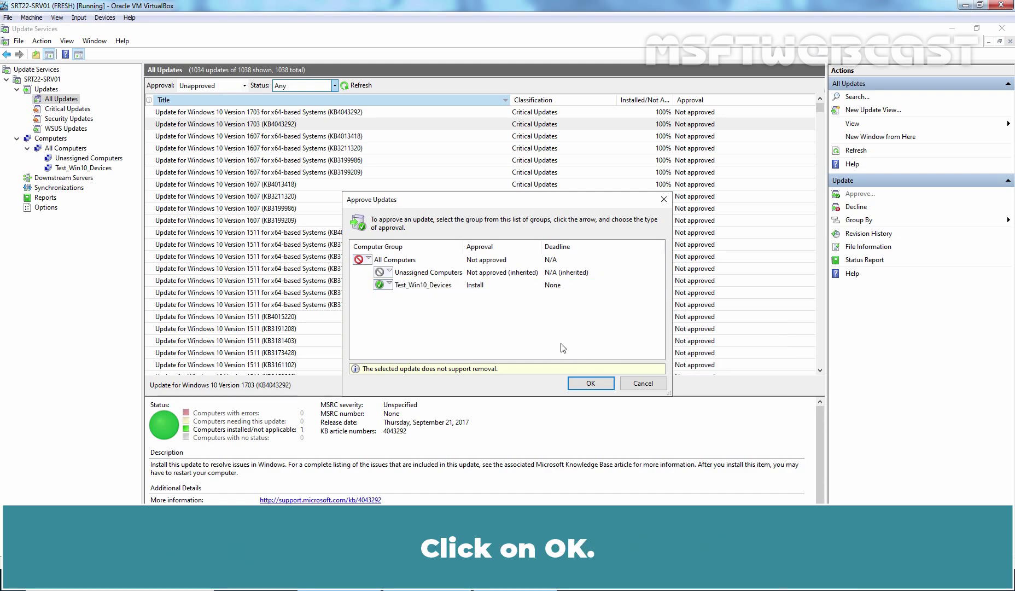
click(590, 384)
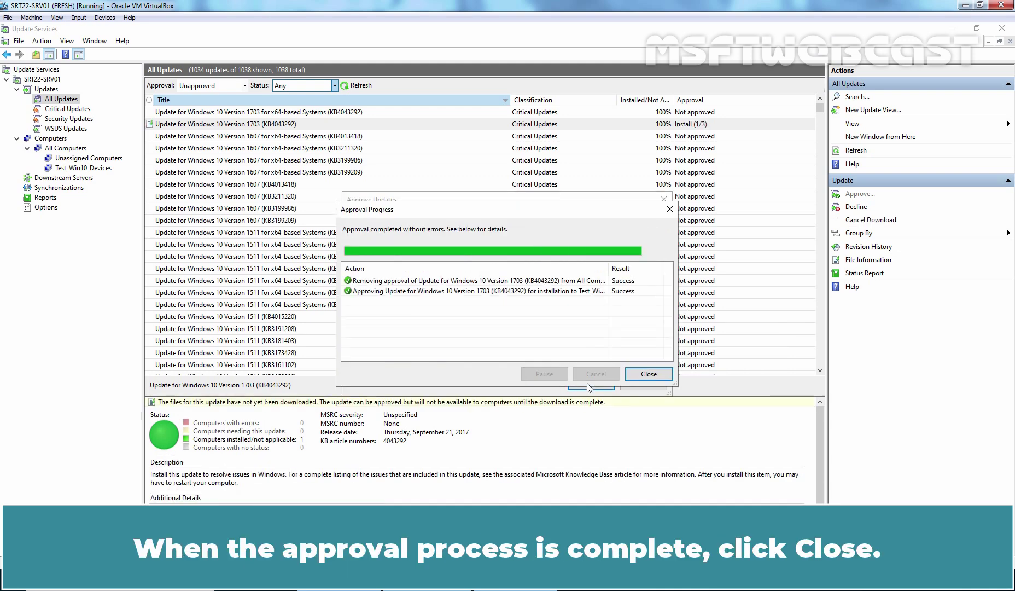
- Close the Approval Progress dialog so KB4043292 shows Install (1/3)
click(647, 375)
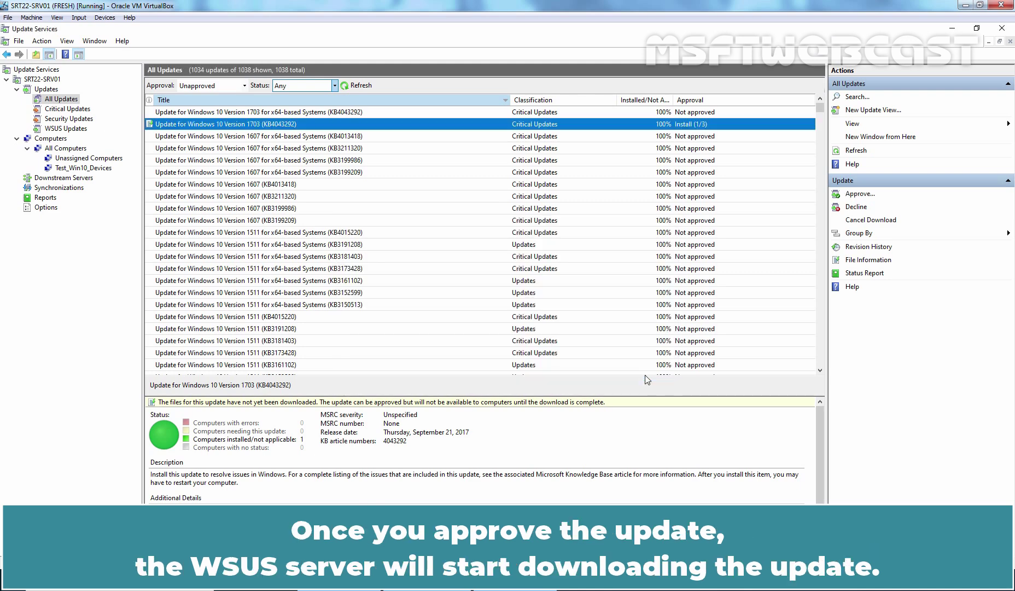